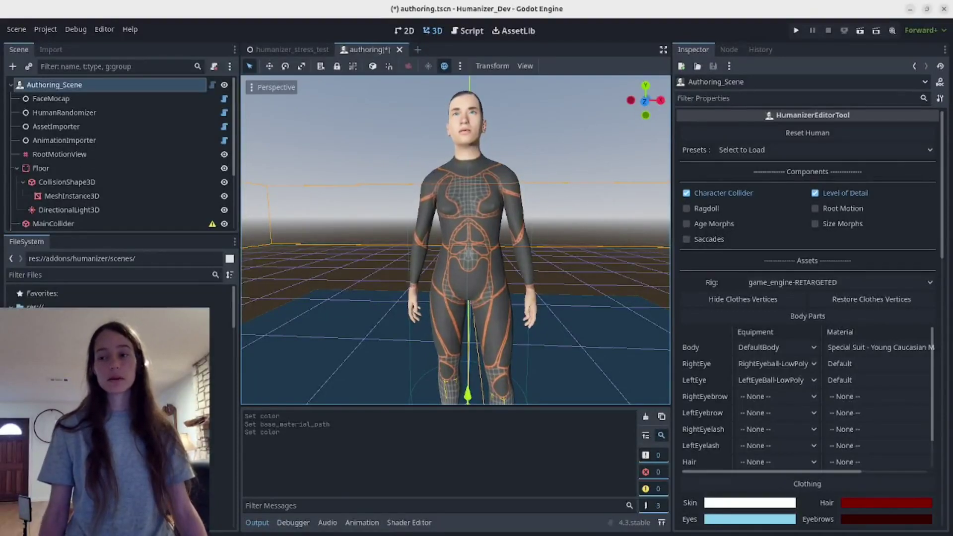
Adjust the Macro shape keys, setting gender to its minimum and age slightly below the midpoint
{"action": "scroll", "coordinate": [808, 318], "scroll_direction": "down", "scroll_amount": 6}
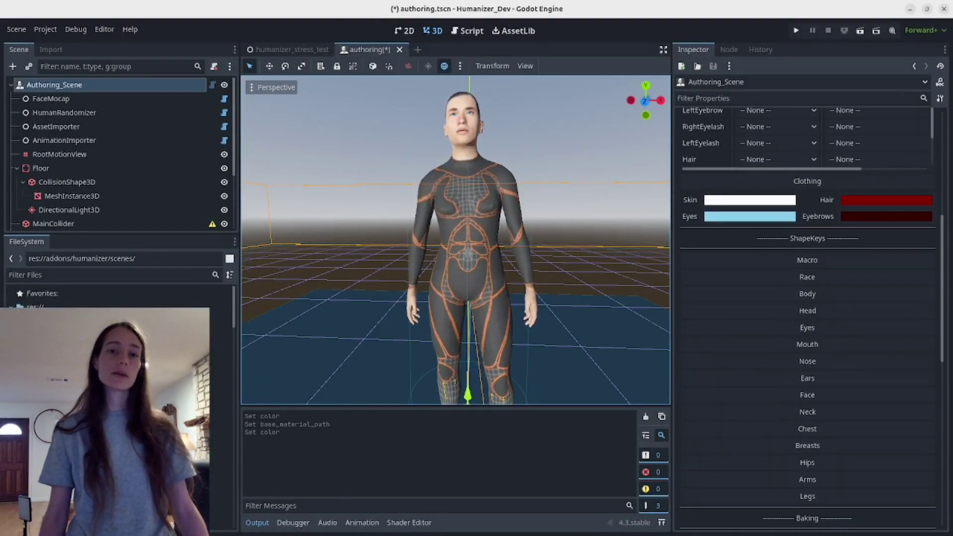
{"action": "left_click", "coordinate": [807, 260]}
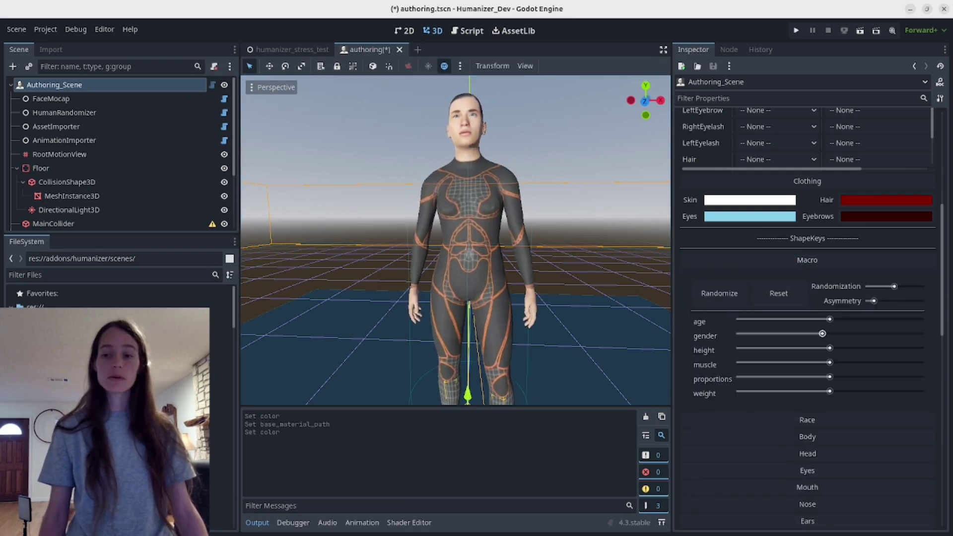
{"action": "left_click_drag", "start_coordinate": [829, 333], "coordinate": [739, 333]}
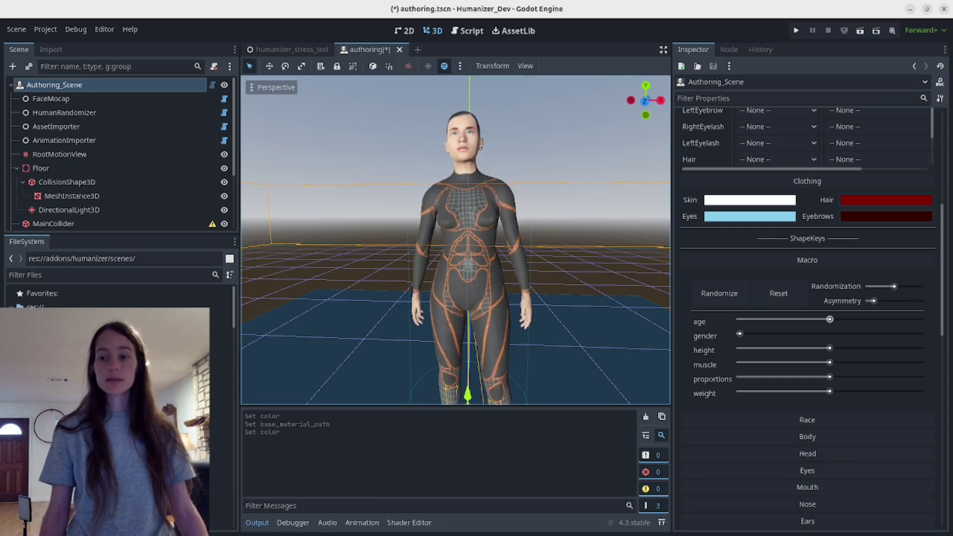
{"action": "left_click_drag", "start_coordinate": [829, 319], "coordinate": [886, 319]}
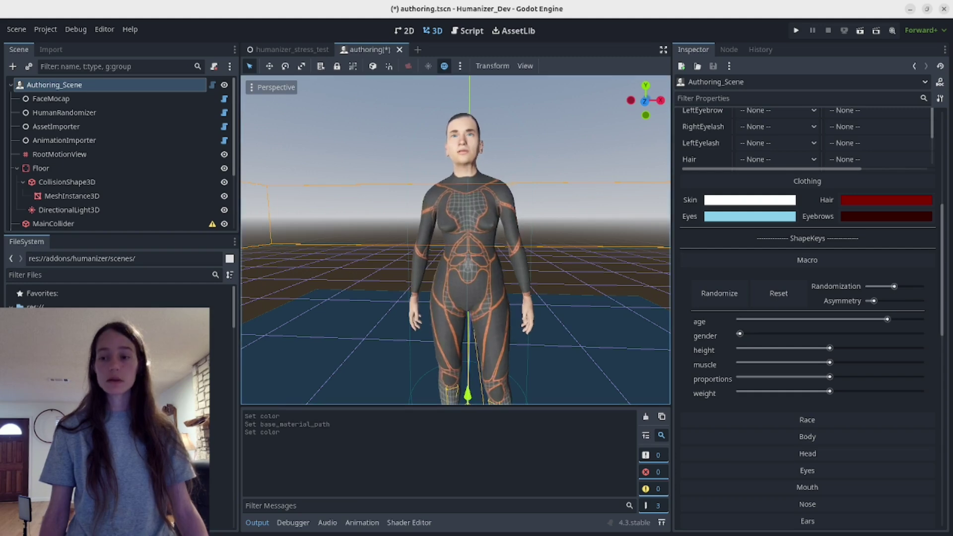
{"action": "left_click_drag", "start_coordinate": [887, 319], "coordinate": [813, 319]}
Equip the character's torso with the SuitTop clothing
{"action": "scroll", "coordinate": [776, 432], "scroll_direction": "up", "scroll_amount": 10}
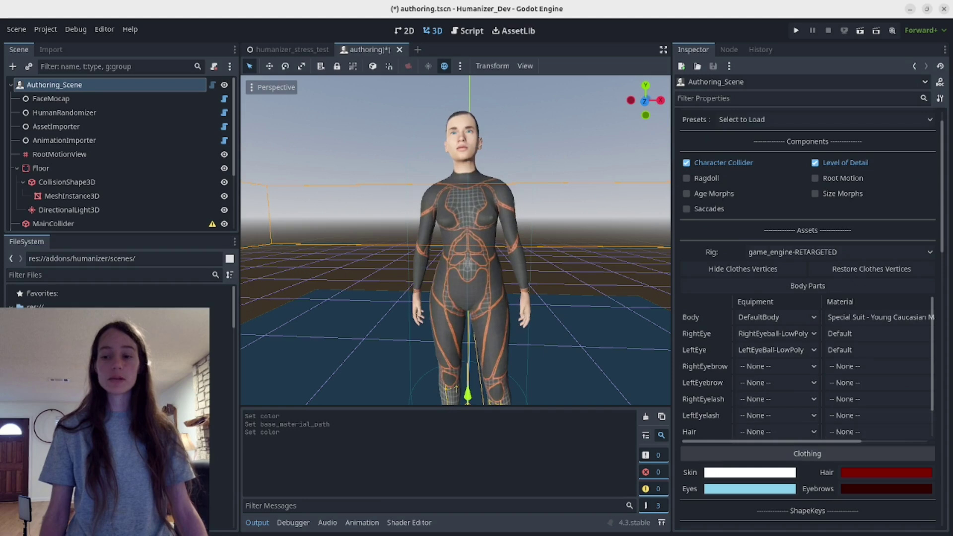
{"action": "left_click", "coordinate": [806, 453]}
{"action": "scroll", "coordinate": [806, 453], "scroll_direction": "down", "scroll_amount": 5}
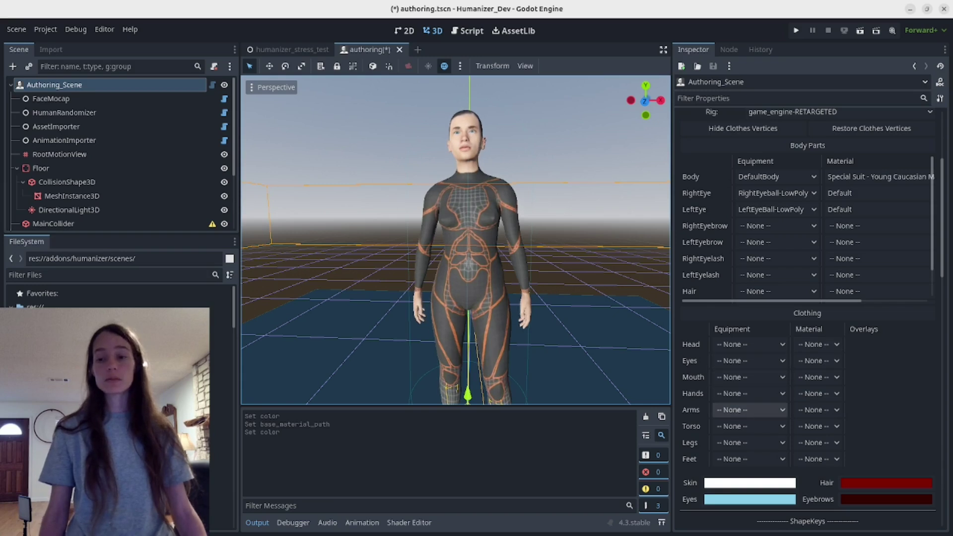
{"action": "left_click", "coordinate": [749, 426]}
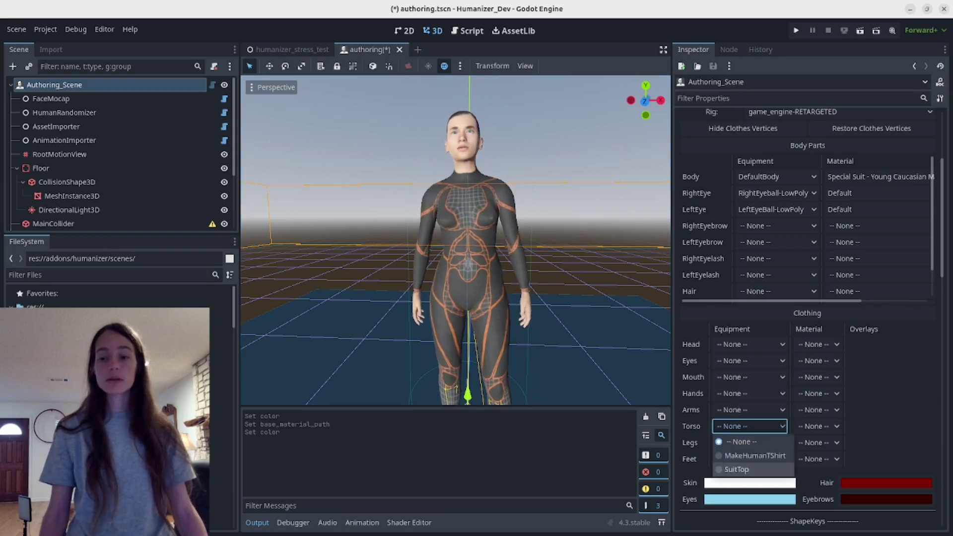
{"action": "left_click", "coordinate": [744, 469]}
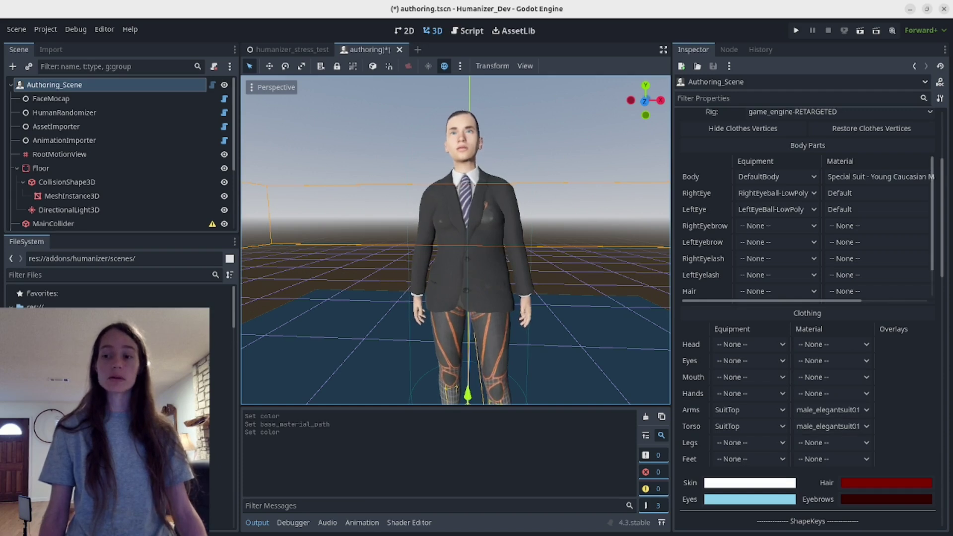
Change the SuitTop material to uncolored
{"action": "scroll", "coordinate": [807, 297], "scroll_direction": "up", "scroll_amount": 5}
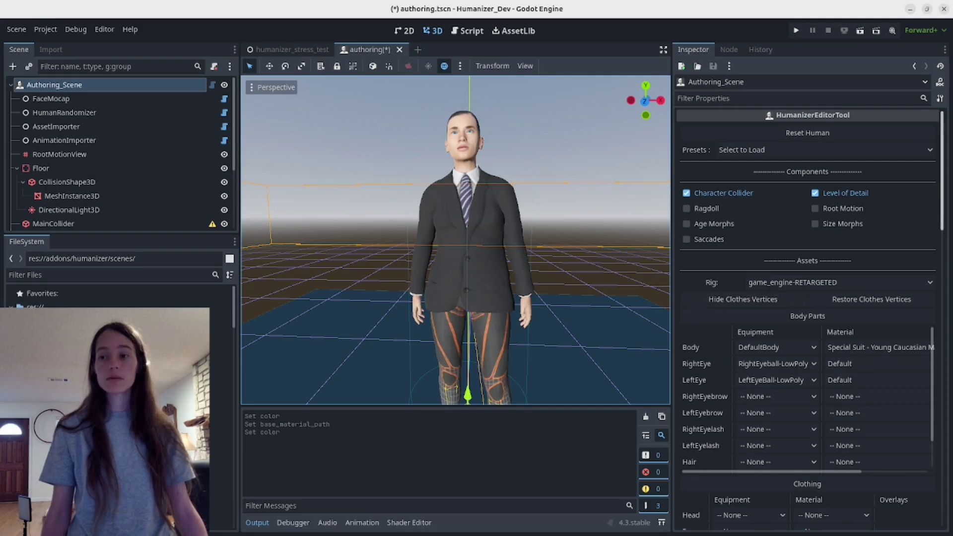
{"action": "scroll", "coordinate": [794, 307], "scroll_direction": "down", "scroll_amount": 7}
{"action": "left_click", "coordinate": [831, 328]}
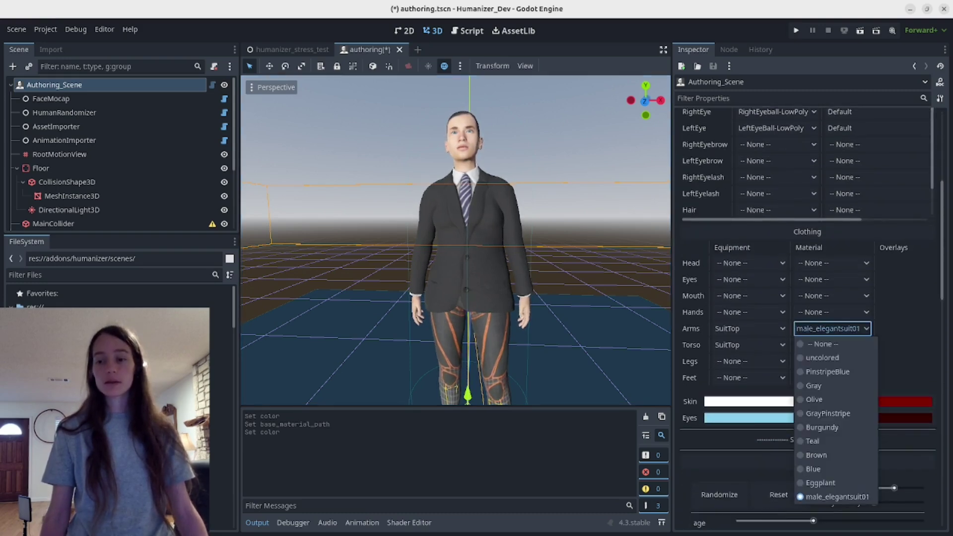
{"action": "left_click", "coordinate": [819, 357]}
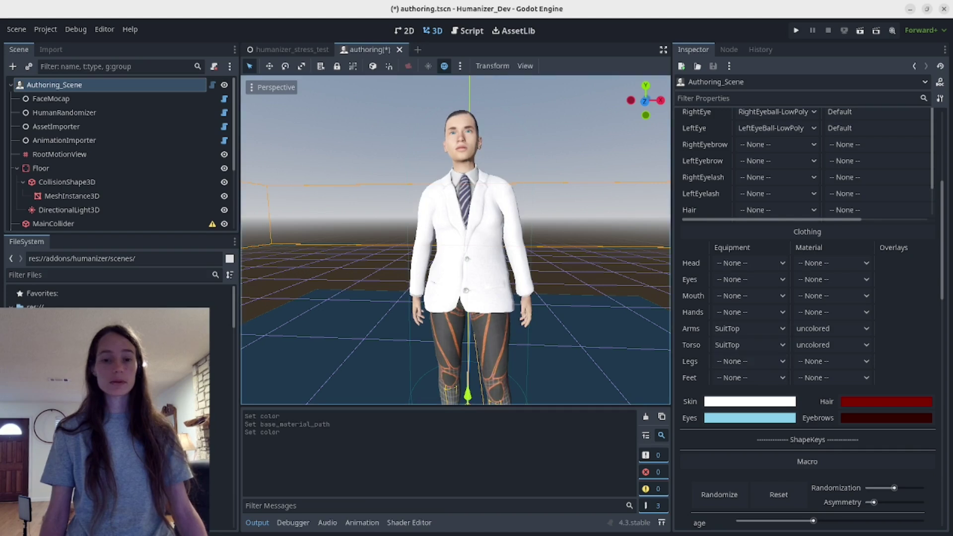
Expand the male_elegantsuit01 and uncolored_jacket overlays in the SuitTop mesh's material configuration
{"action": "scroll", "coordinate": [119, 154], "scroll_direction": "down", "scroll_amount": 5}
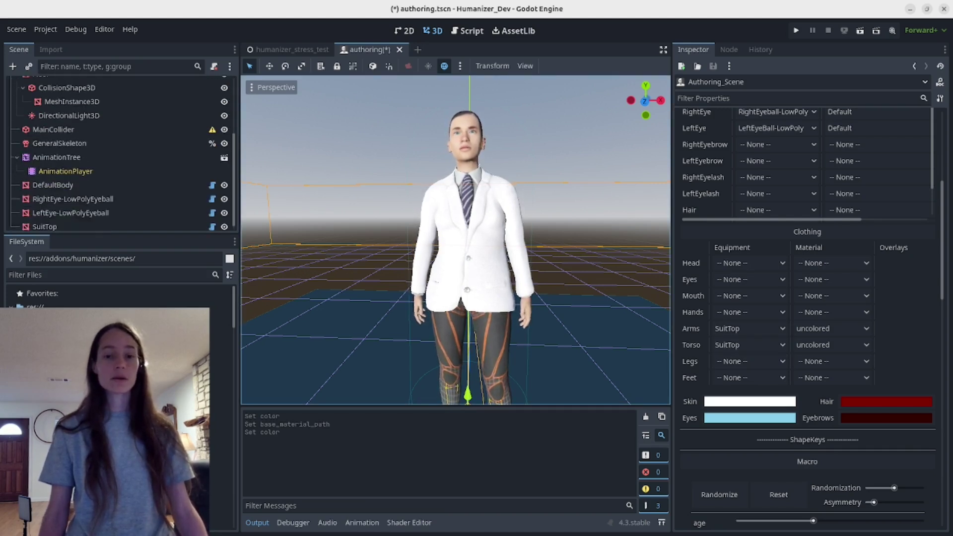
{"action": "scroll", "coordinate": [455, 241], "scroll_direction": "down", "scroll_amount": 3}
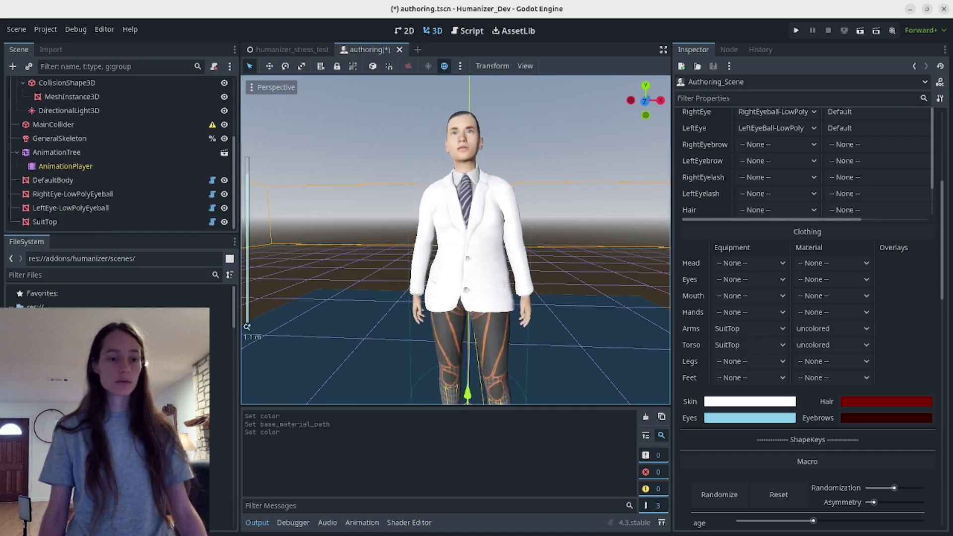
{"action": "left_click", "coordinate": [47, 222]}
{"action": "left_click", "coordinate": [875, 152]}
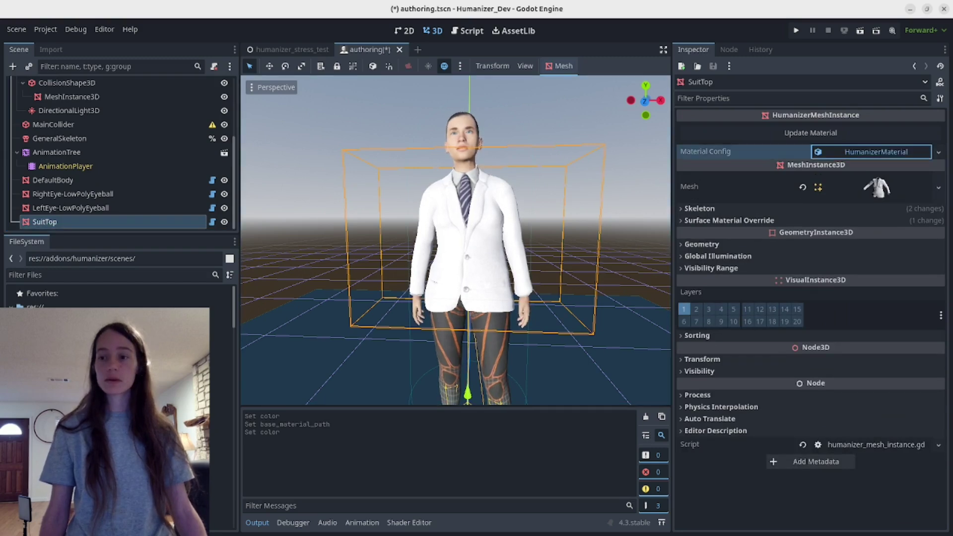
{"action": "left_click", "coordinate": [872, 169]}
{"action": "left_click", "coordinate": [861, 202]}
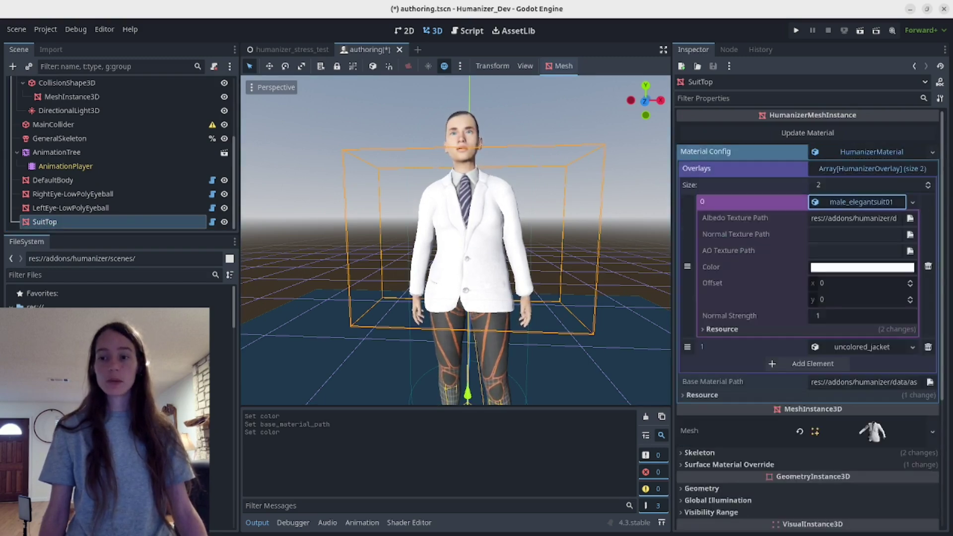
{"action": "left_click", "coordinate": [862, 347]}
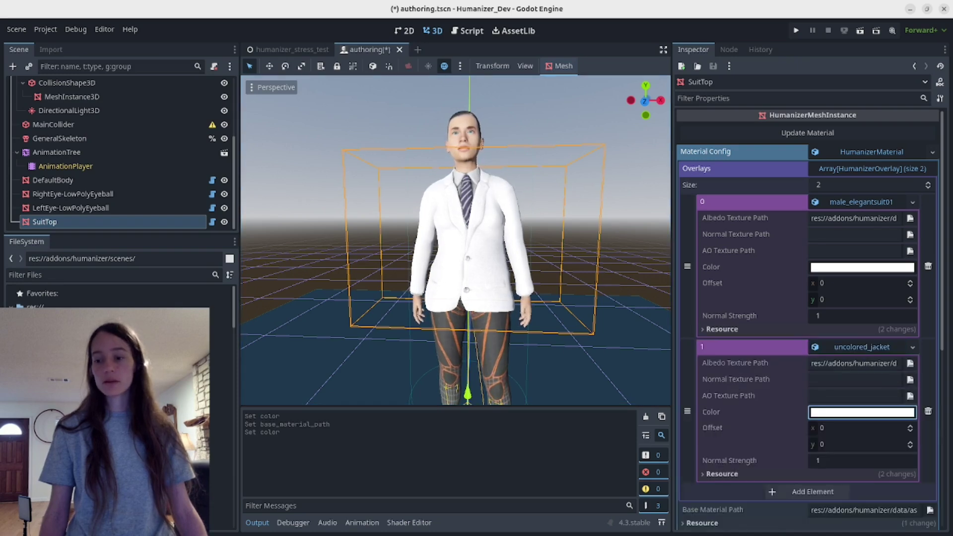
Recolor the uncolored_jacket overlay, trying cyan 3affff and dark purple 23003e and shifting the dark shade to another hue
{"action": "left_click", "coordinate": [862, 412]}
{"action": "left_click", "coordinate": [792, 168]}
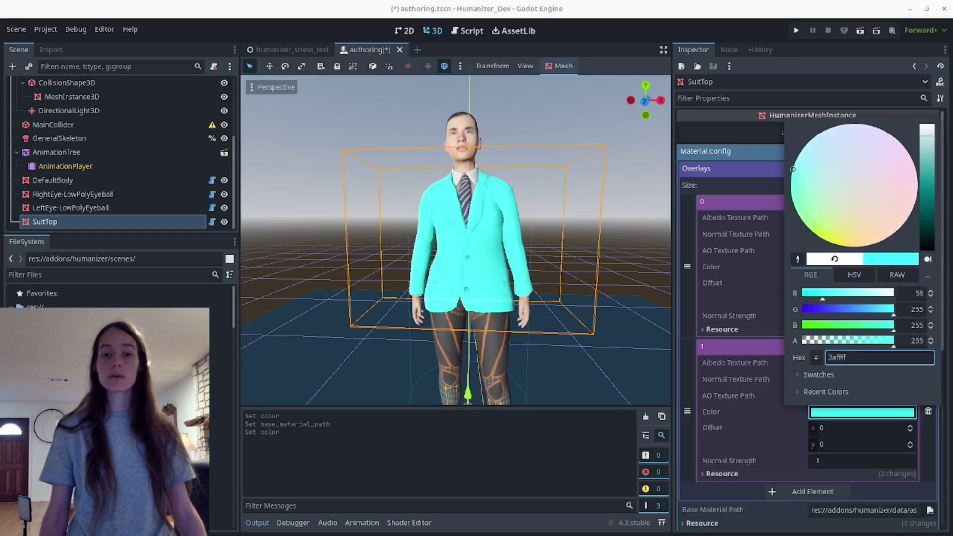
{"action": "left_click_drag", "start_coordinate": [926, 136], "coordinate": [926, 130]}
{"action": "left_click_drag", "start_coordinate": [892, 309], "coordinate": [842, 309]}
{"action": "left_click_drag", "start_coordinate": [927, 193], "coordinate": [926, 237]}
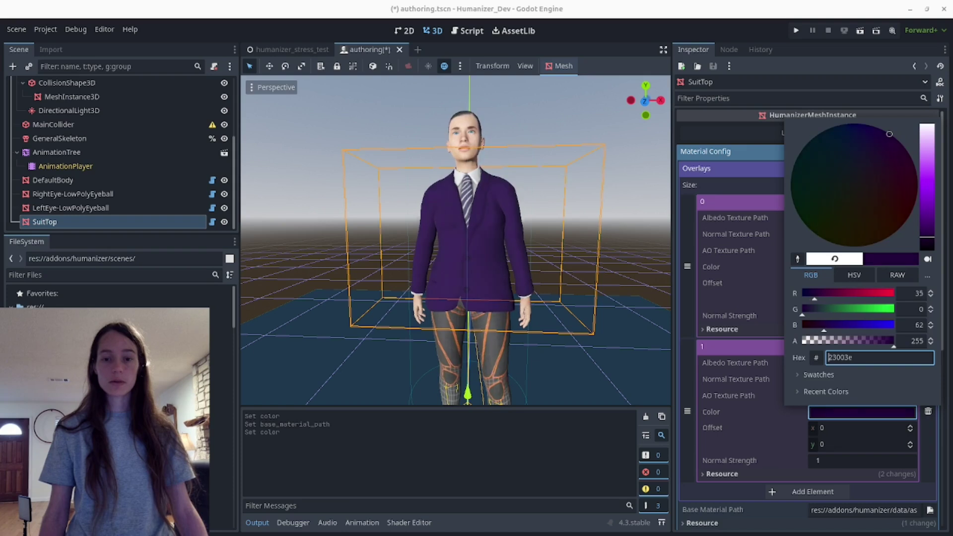
{"action": "mouse_move", "coordinate": [889, 134]}
{"action": "left_mouse_down"}
{"action": "mouse_move", "coordinate": [874, 154]}
{"action": "mouse_move", "coordinate": [860, 124]}
{"action": "mouse_move", "coordinate": [805, 144]}
{"action": "mouse_move", "coordinate": [864, 125]}
{"action": "mouse_move", "coordinate": [810, 139]}
{"action": "mouse_move", "coordinate": [817, 134]}
{"action": "left_mouse_up"}
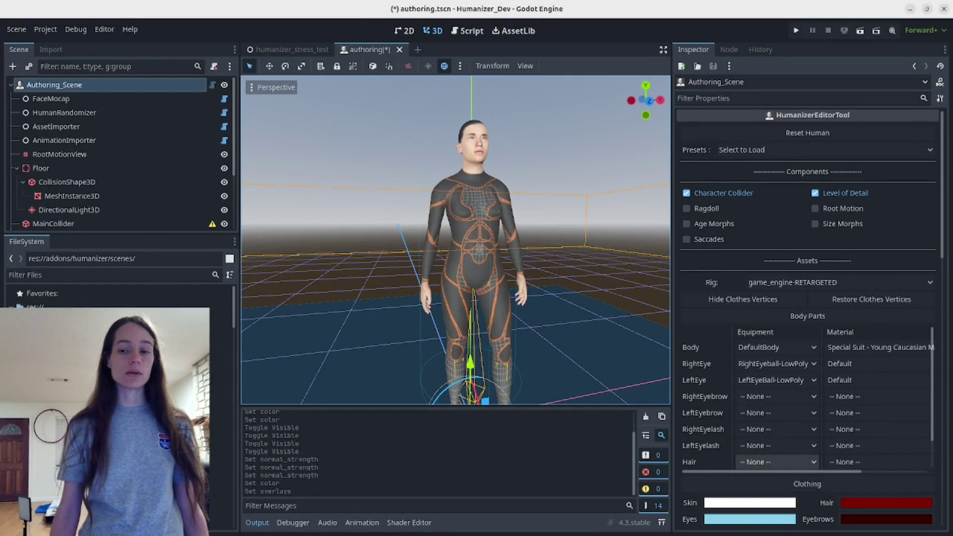
Show the body's available overlays and set the body material to Middleage Asian Female
{"action": "left_click_drag", "start_coordinate": [803, 471], "coordinate": [876, 472]}
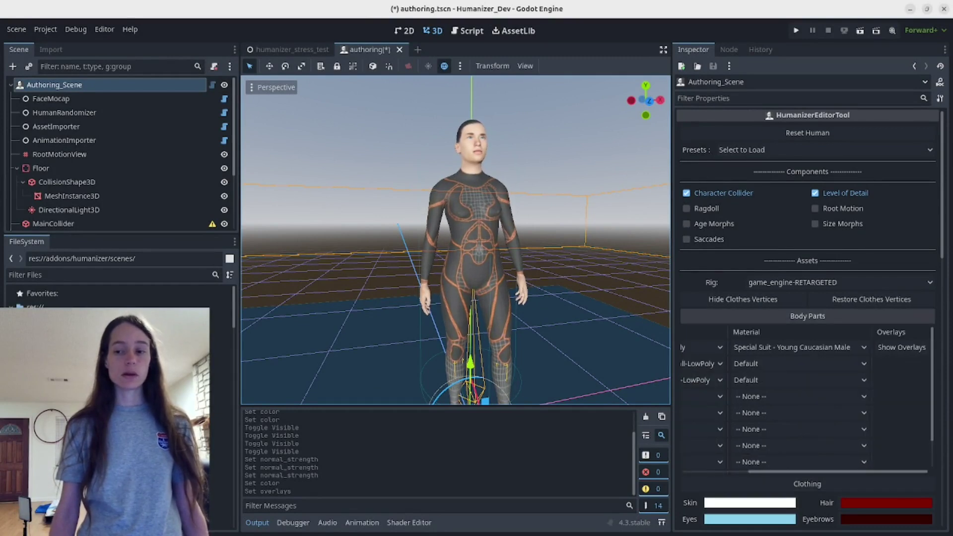
{"action": "left_click", "coordinate": [905, 347]}
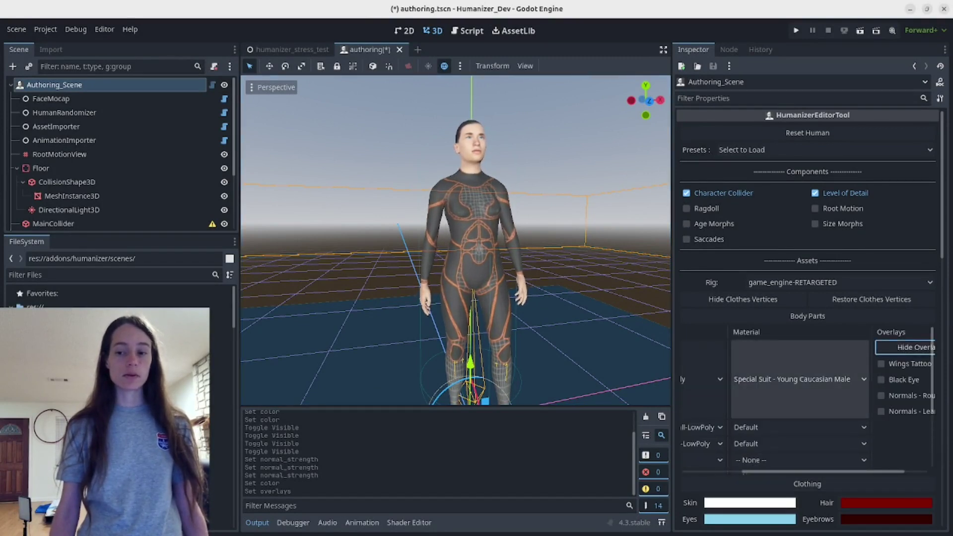
{"action": "left_click", "coordinate": [794, 379]}
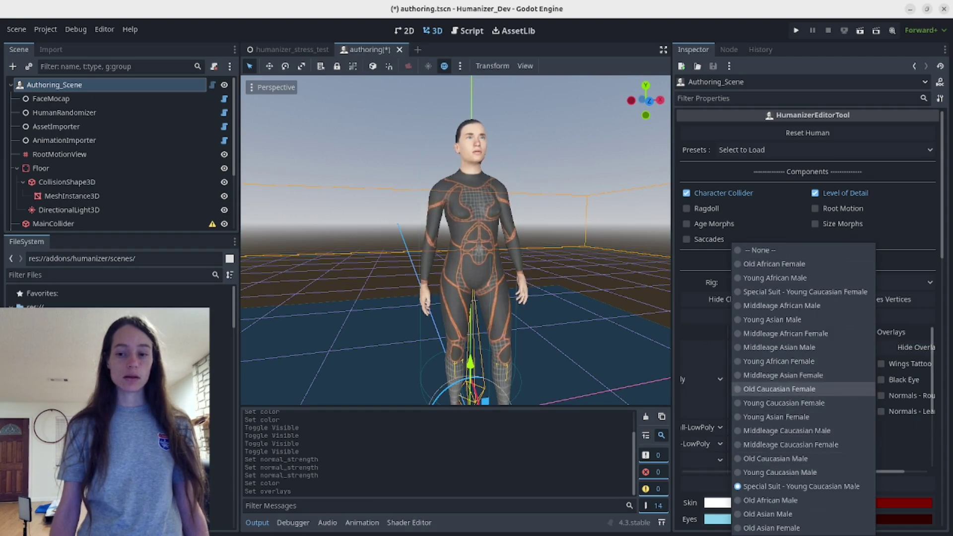
{"action": "left_click", "coordinate": [804, 376]}
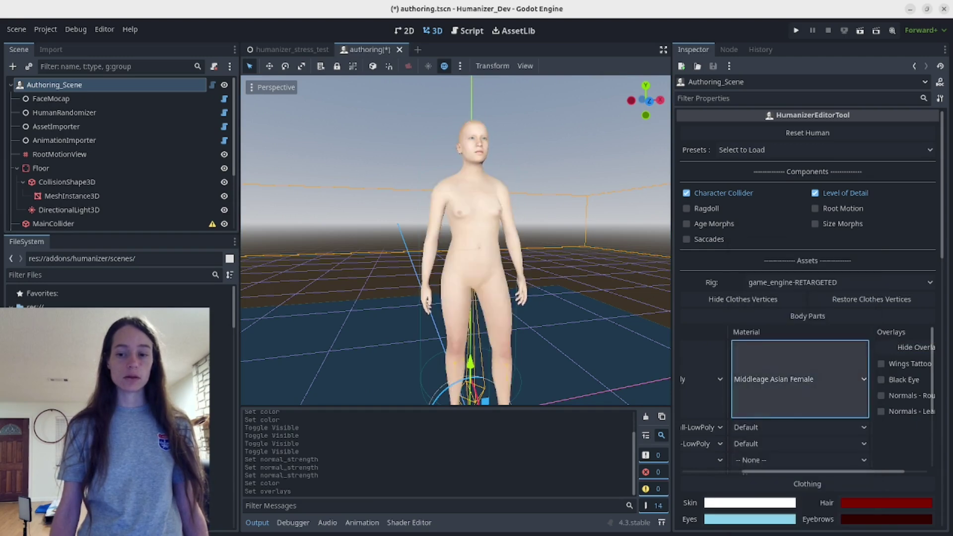
Enable the Wings Tattoo, Black Eye and Normals - Lean Male overlays on the body
{"action": "mouse_move", "coordinate": [551, 238]}
{"action": "middle_mouse_down"}
{"action": "mouse_move", "coordinate": [392, 235]}
{"action": "mouse_move", "coordinate": [546, 248]}
{"action": "middle_mouse_up"}
{"action": "left_click", "coordinate": [881, 364]}
{"action": "left_click", "coordinate": [893, 364]}
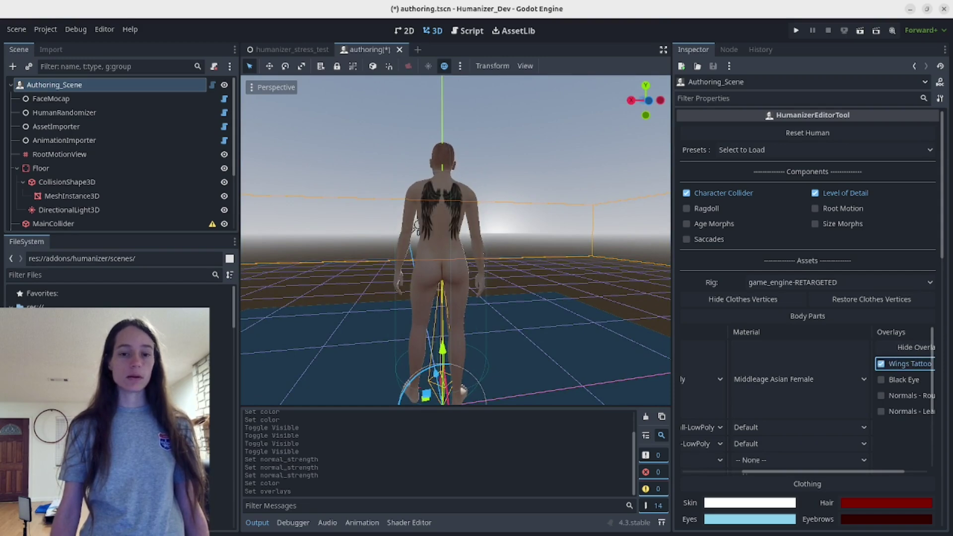
{"action": "middle_click_drag", "start_coordinate": [387, 235], "coordinate": [553, 251]}
{"action": "left_click", "coordinate": [893, 379]}
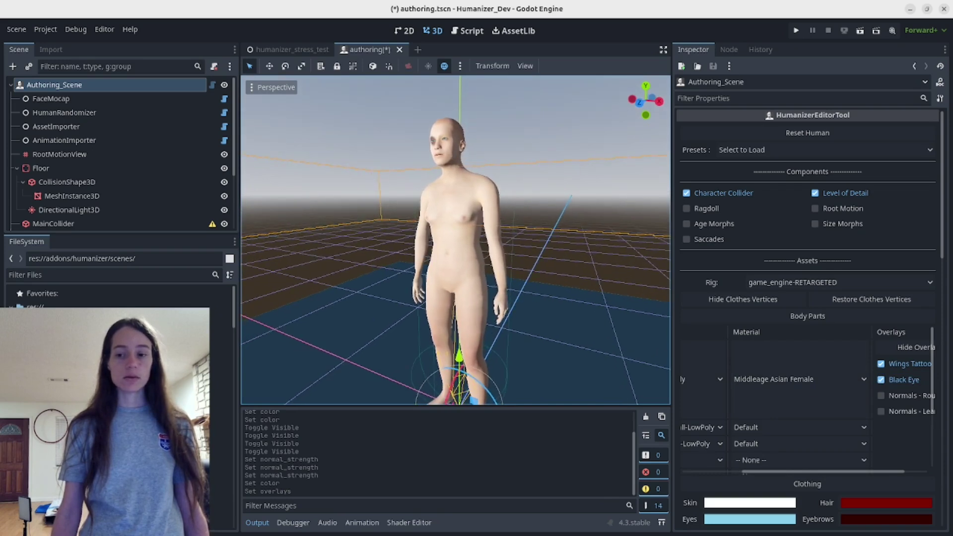
{"action": "left_click", "coordinate": [881, 411]}
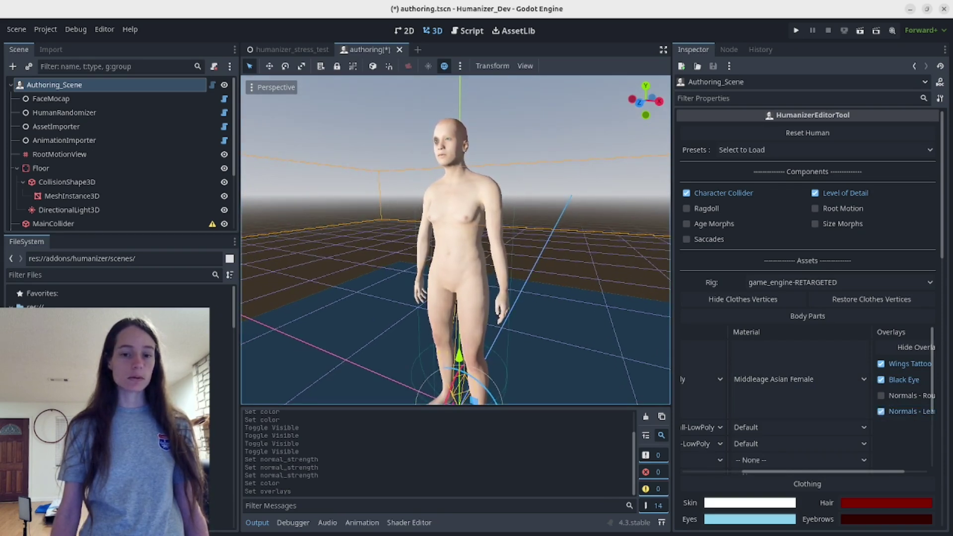
{"action": "mouse_move", "coordinate": [560, 248]}
{"action": "middle_mouse_down"}
{"action": "mouse_move", "coordinate": [338, 204]}
{"action": "mouse_move", "coordinate": [293, 243]}
{"action": "mouse_move", "coordinate": [557, 254]}
{"action": "middle_mouse_up"}
{"action": "scroll", "coordinate": [556, 254], "scroll_direction": "up", "scroll_amount": 3}
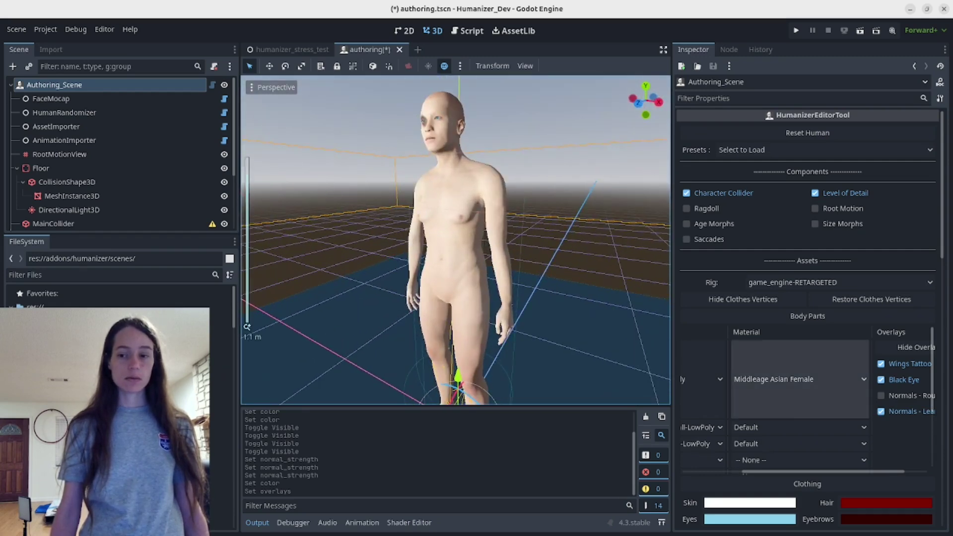
{"action": "left_click", "coordinate": [881, 411]}
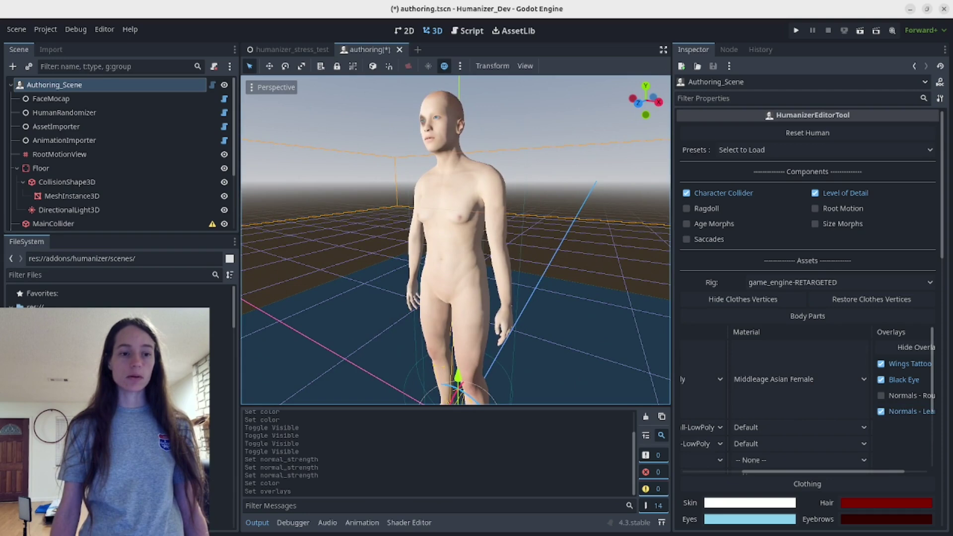
Expand the Normals - Lean Male overlay settings in the DefaultBody mesh's material configuration
{"action": "scroll", "coordinate": [115, 194], "scroll_direction": "down", "scroll_amount": 5}
{"action": "left_click", "coordinate": [53, 194]}
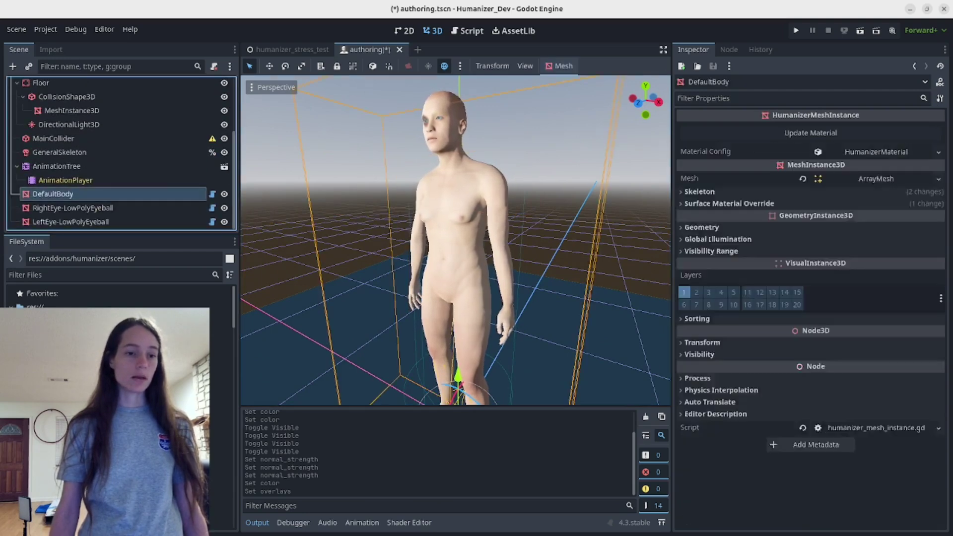
{"action": "left_click", "coordinate": [844, 151]}
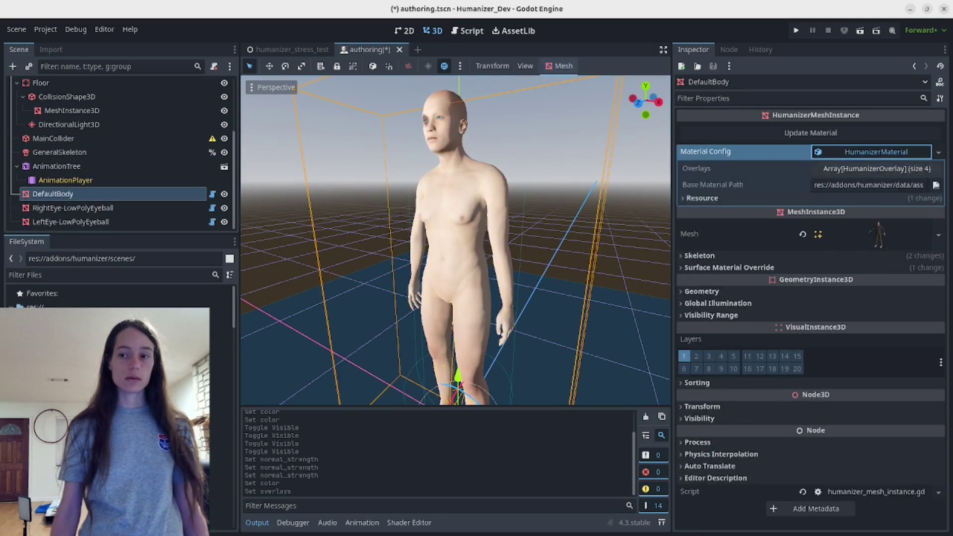
{"action": "left_click", "coordinate": [872, 169]}
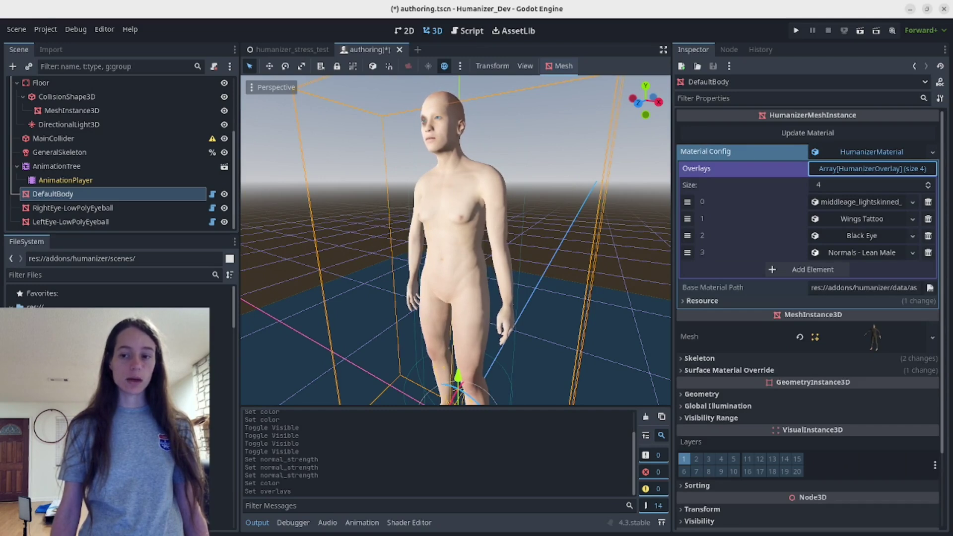
{"action": "left_click", "coordinate": [862, 253]}
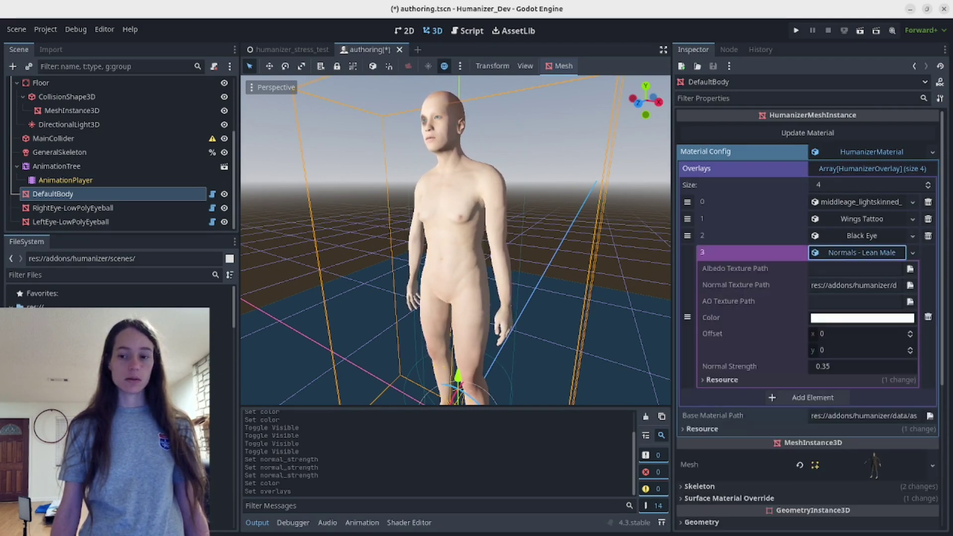
Raise the Normals - Lean Male overlay's normal strength to 0.78 for comparison and reduce it to 0.41
{"action": "left_click_drag", "start_coordinate": [853, 367], "coordinate": [868, 366]}
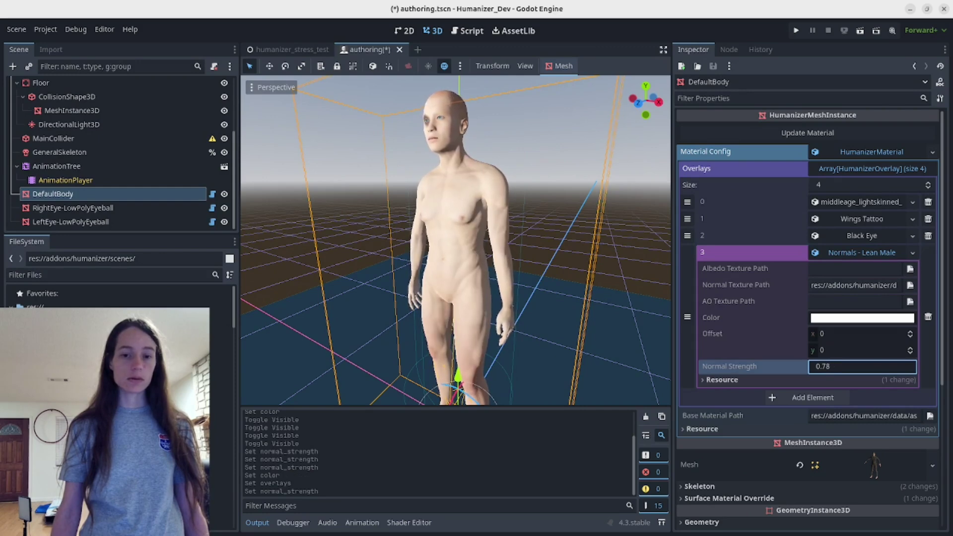
{"action": "scroll", "coordinate": [455, 240], "scroll_direction": "up", "scroll_amount": 5}
{"action": "scroll", "coordinate": [456, 240], "scroll_direction": "down", "scroll_amount": 2}
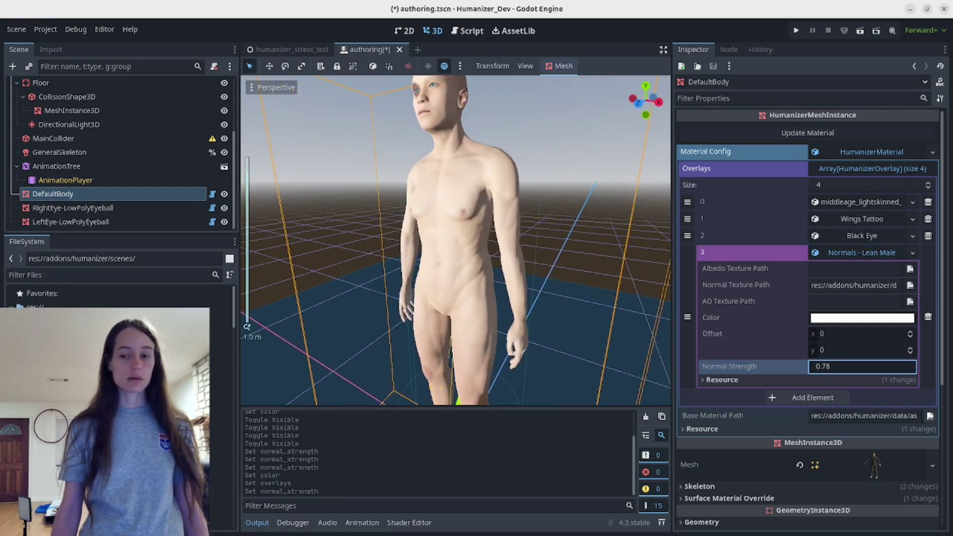
{"action": "mouse_move", "coordinate": [861, 367]}
{"action": "left_mouse_down"}
{"action": "mouse_move", "coordinate": [826, 367]}
{"action": "mouse_move", "coordinate": [845, 367]}
{"action": "left_mouse_up"}
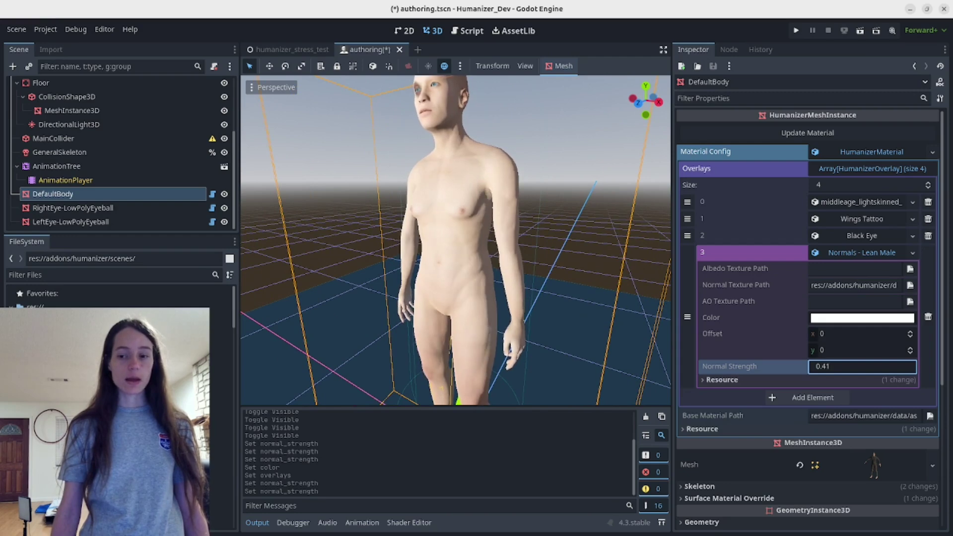
{"action": "scroll", "coordinate": [456, 240], "scroll_direction": "down", "scroll_amount": 3}
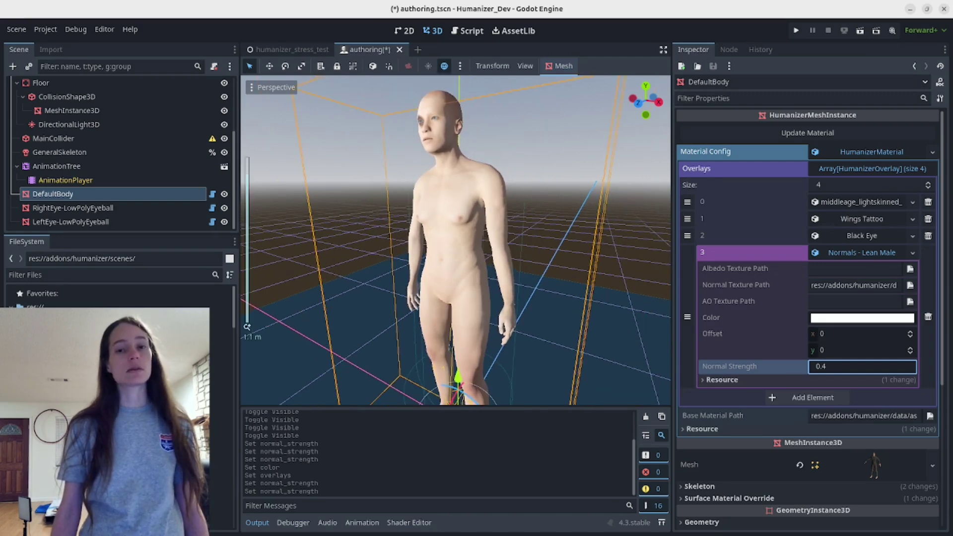
{"action": "middle_click_drag", "start_coordinate": [546, 240], "coordinate": [596, 224]}
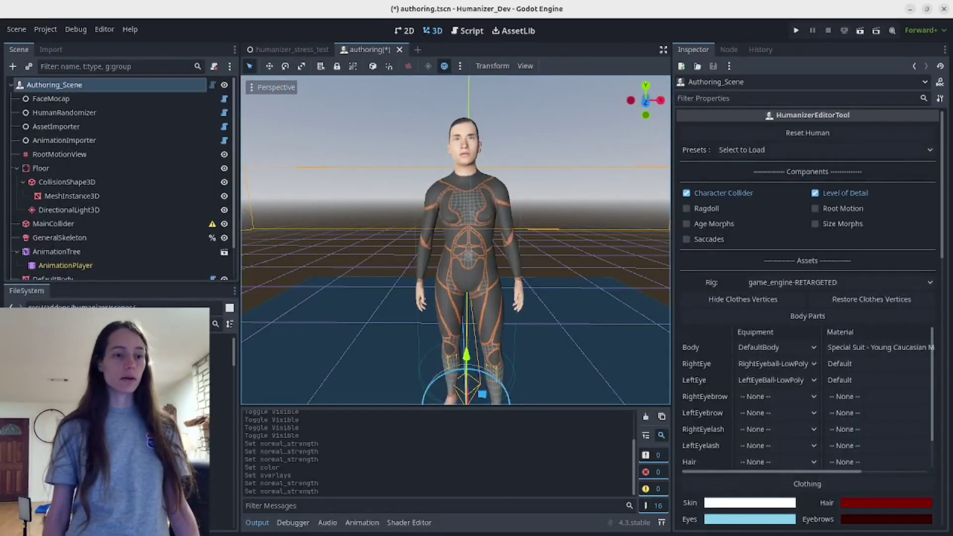
Load SuitTop.mhclo from the outfits/male_elegantsuit01 folder into the AssetImporter node
{"action": "left_click", "coordinate": [56, 126]}
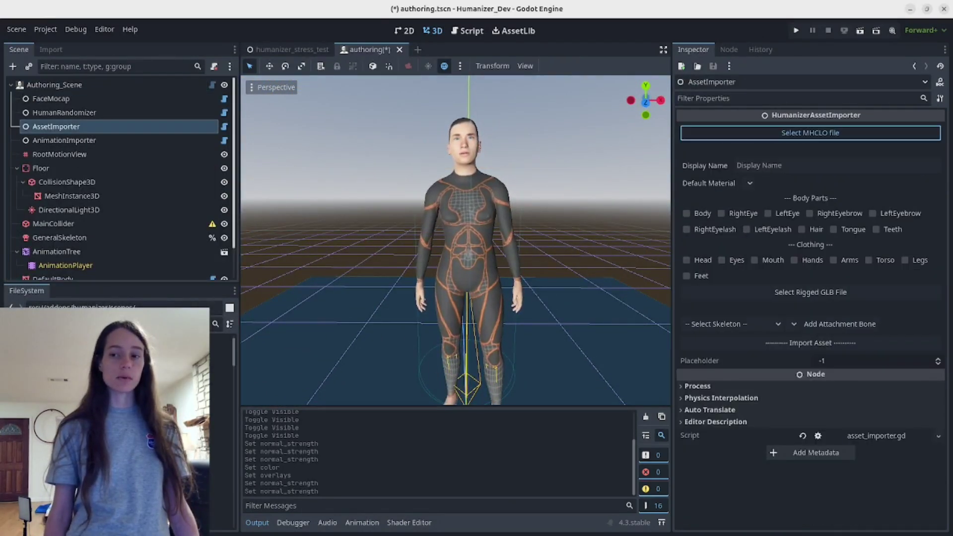
{"action": "left_click", "coordinate": [810, 133]}
{"action": "double_click", "coordinate": [128, 171]}
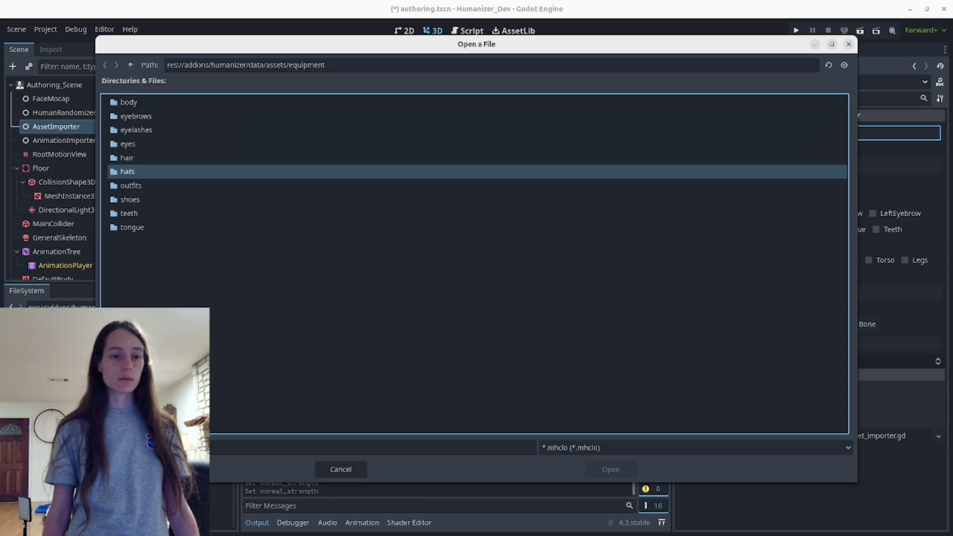
{"action": "left_click", "coordinate": [130, 64]}
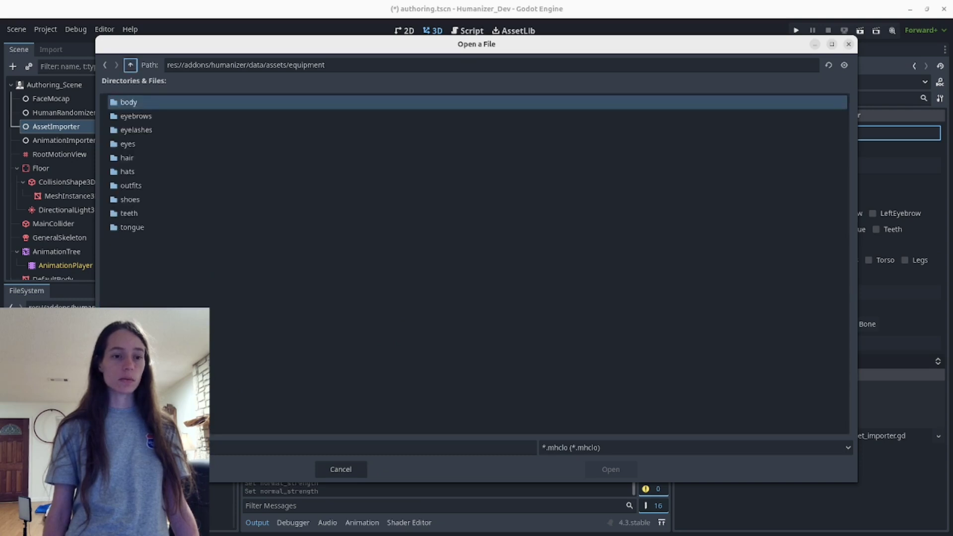
{"action": "double_click", "coordinate": [131, 186]}
{"action": "double_click", "coordinate": [149, 116]}
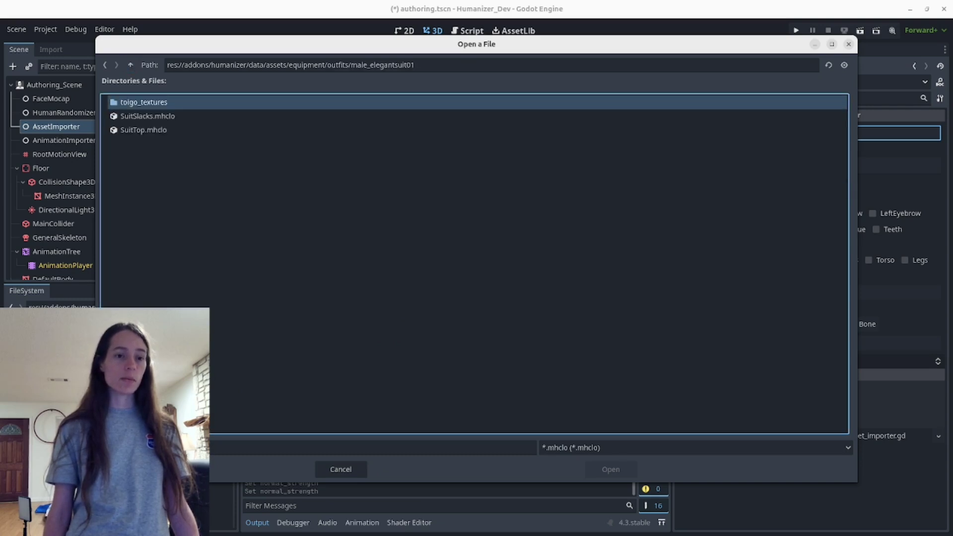
{"action": "double_click", "coordinate": [143, 130]}
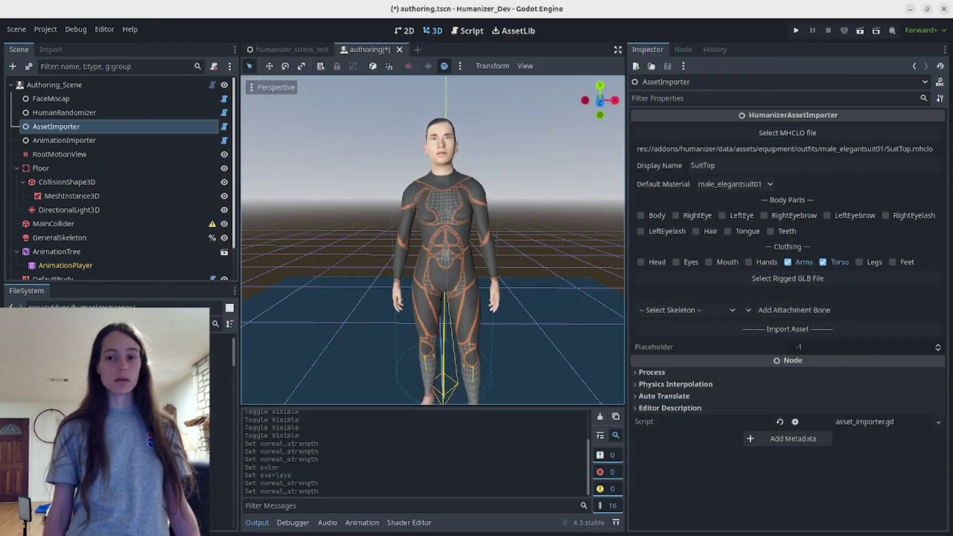
Change the suit top's display name to Suit Top and show its default material choices
{"action": "left_click", "coordinate": [717, 166]}
{"action": "left_click", "coordinate": [703, 165]}
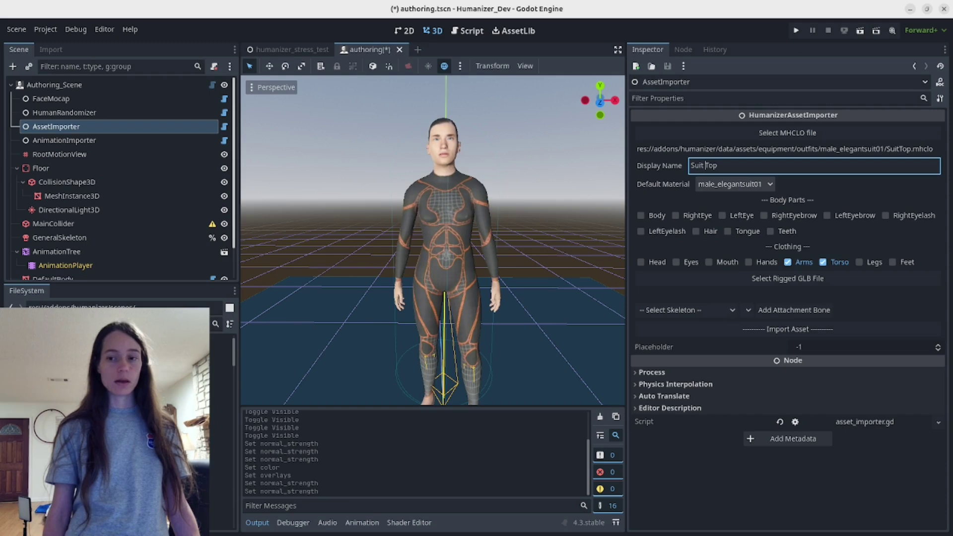
{"action": "left_click", "coordinate": [734, 184]}
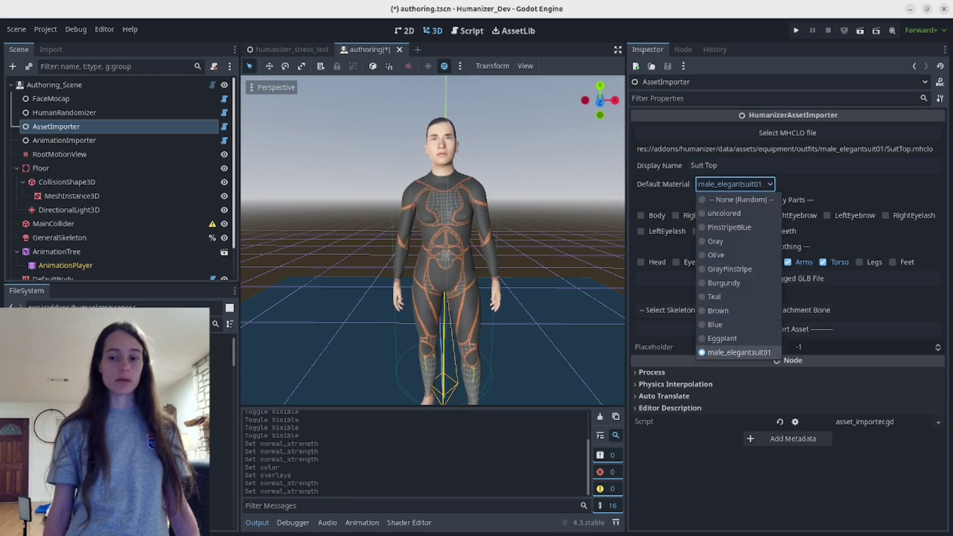
{"action": "left_click", "coordinate": [734, 184]}
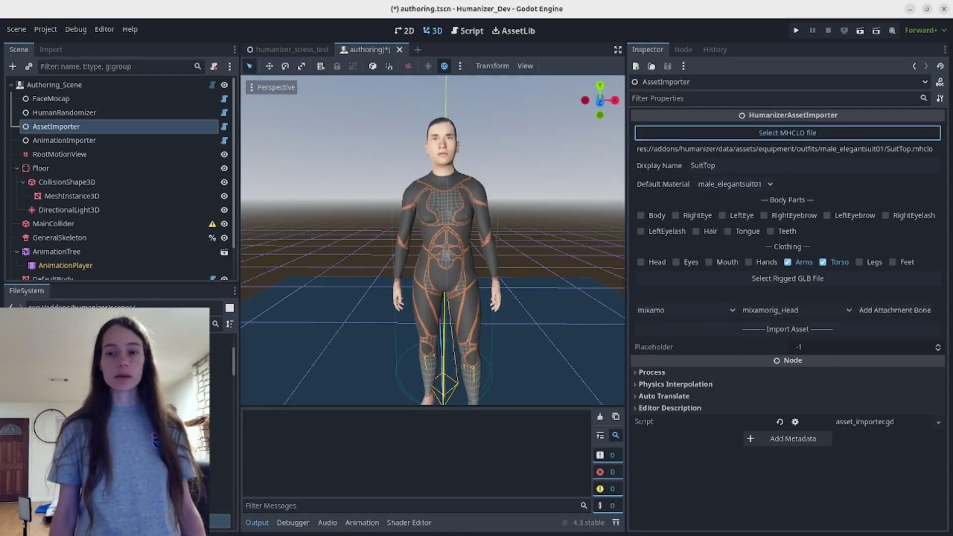
Load ponytail01.mhclo from the hair/ponytail01 folder into the asset importer, with ponytail01.glb as its rigged GLB file
{"action": "left_click", "coordinate": [787, 133]}
{"action": "left_click", "coordinate": [130, 65]}
{"action": "left_click", "coordinate": [130, 65]}
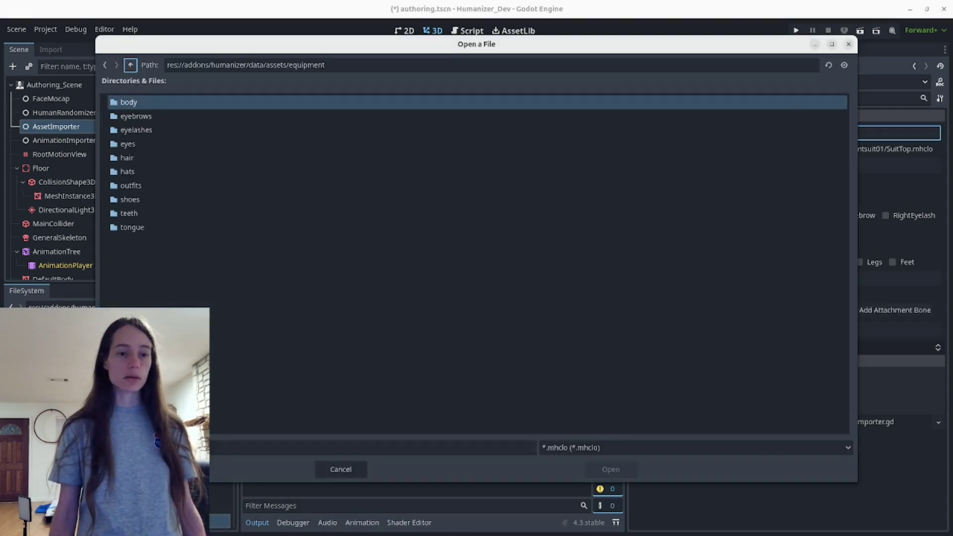
{"action": "double_click", "coordinate": [127, 158]}
{"action": "double_click", "coordinate": [133, 171]}
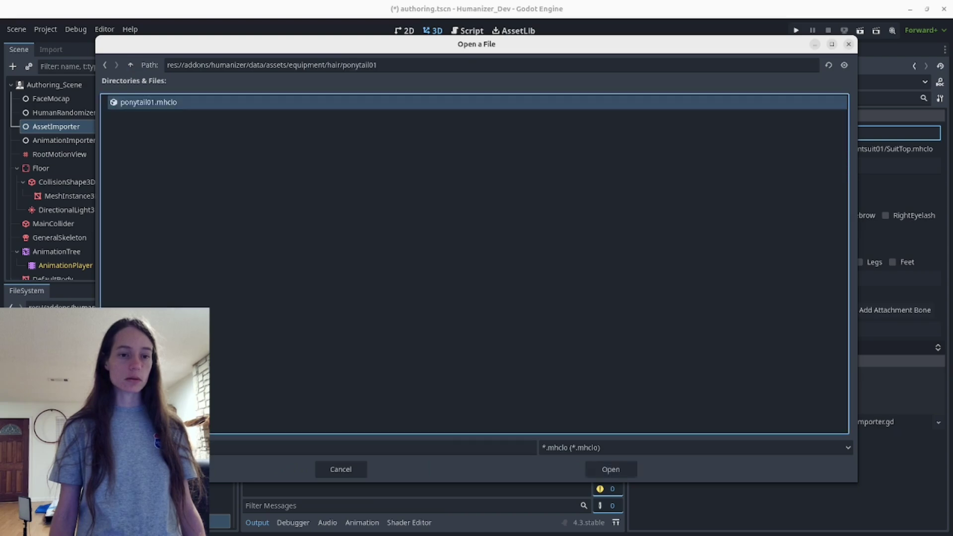
{"action": "double_click", "coordinate": [149, 102]}
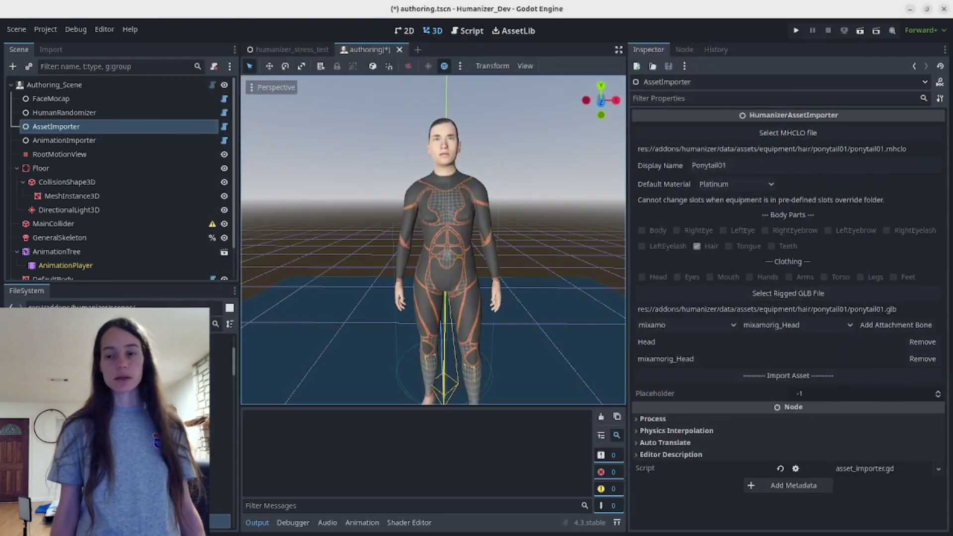
{"action": "left_click", "coordinate": [788, 293]}
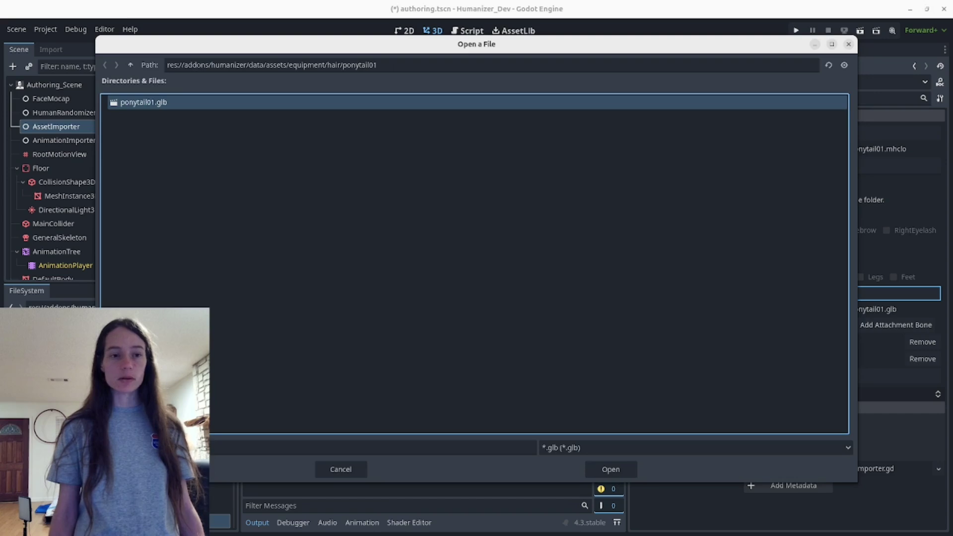
{"action": "key", "text": "Return"}
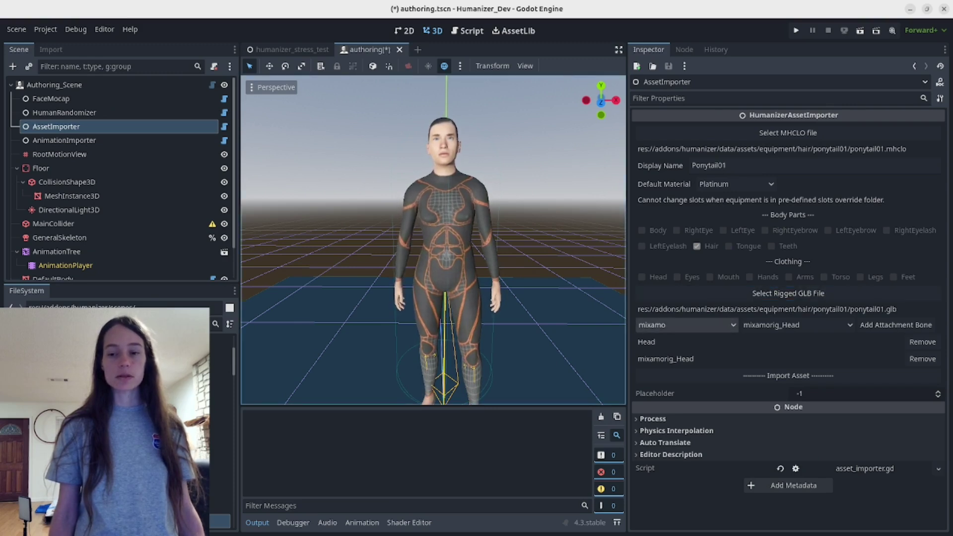
Choose the default-RETARGETED skeleton for the ponytail's attachment bone and show its available bones
{"action": "left_click", "coordinate": [684, 324]}
{"action": "left_click", "coordinate": [681, 409]}
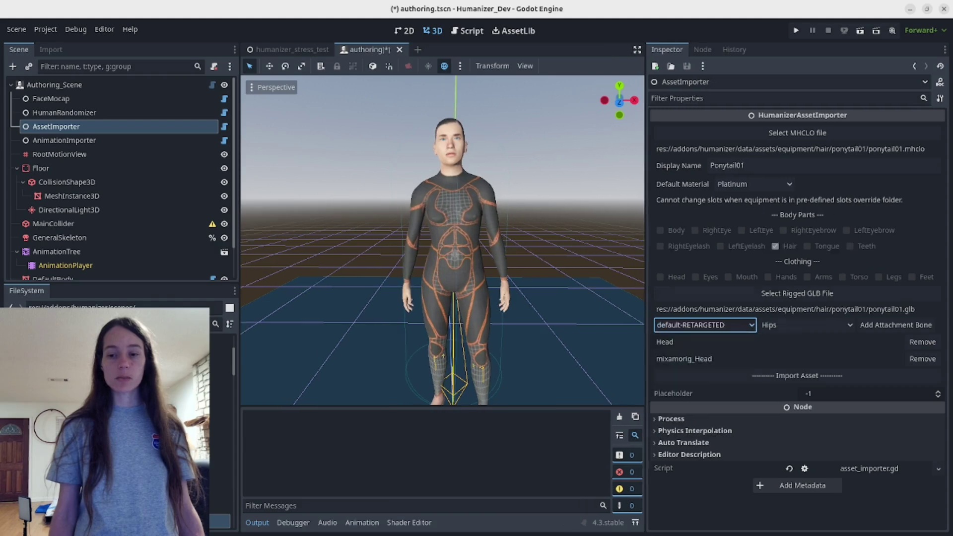
{"action": "left_click", "coordinate": [804, 325]}
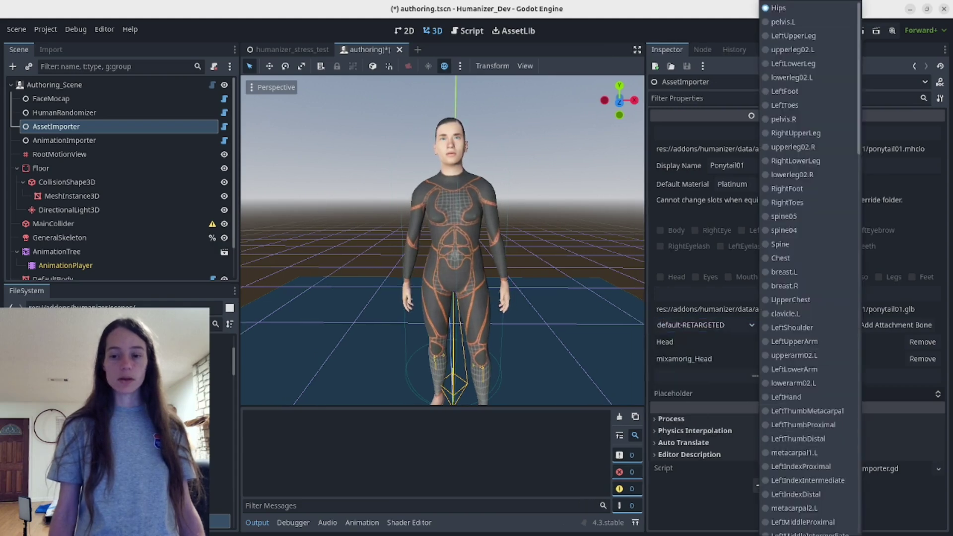
{"action": "left_click", "coordinate": [724, 327]}
Add the game_engine skeleton's head bone as an attachment bone for the ponytail and import the asset
{"action": "left_click", "coordinate": [704, 325]}
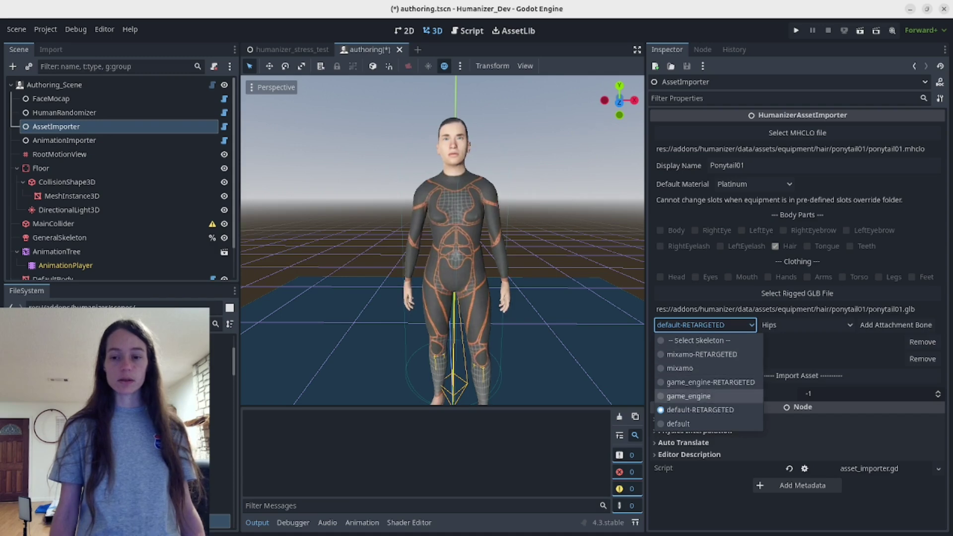
{"action": "left_click", "coordinate": [688, 395]}
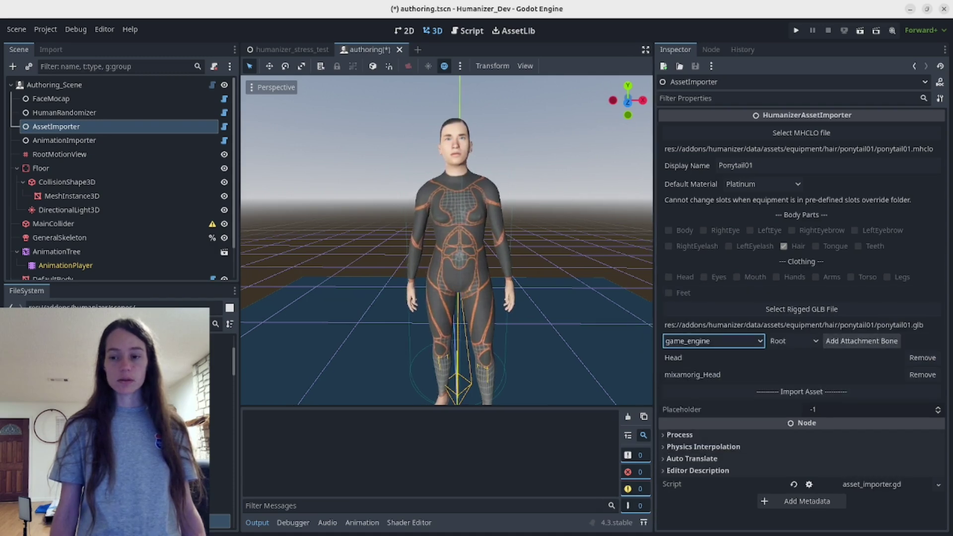
{"action": "left_click", "coordinate": [794, 341]}
{"action": "scroll", "coordinate": [794, 389], "scroll_direction": "down", "scroll_amount": 3}
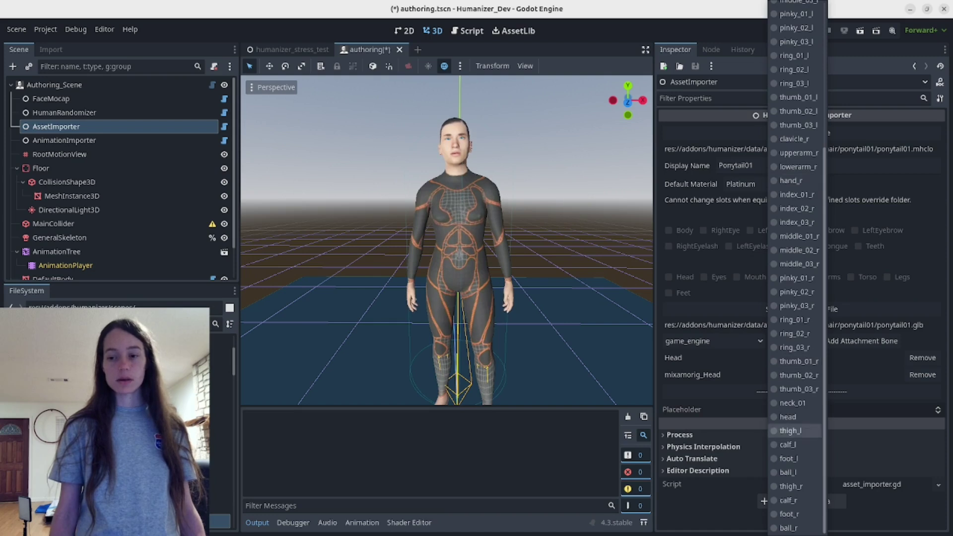
{"action": "left_click", "coordinate": [792, 416]}
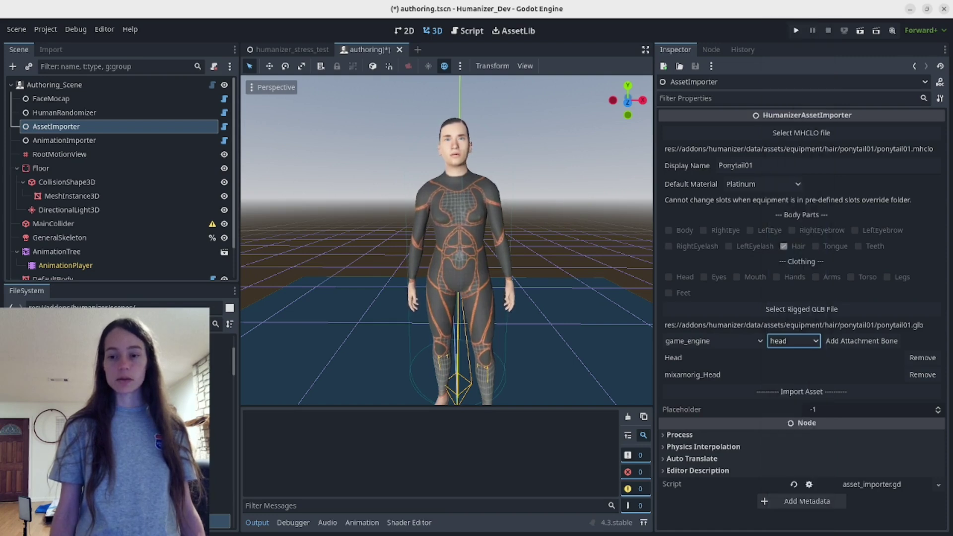
{"action": "left_click", "coordinate": [861, 341]}
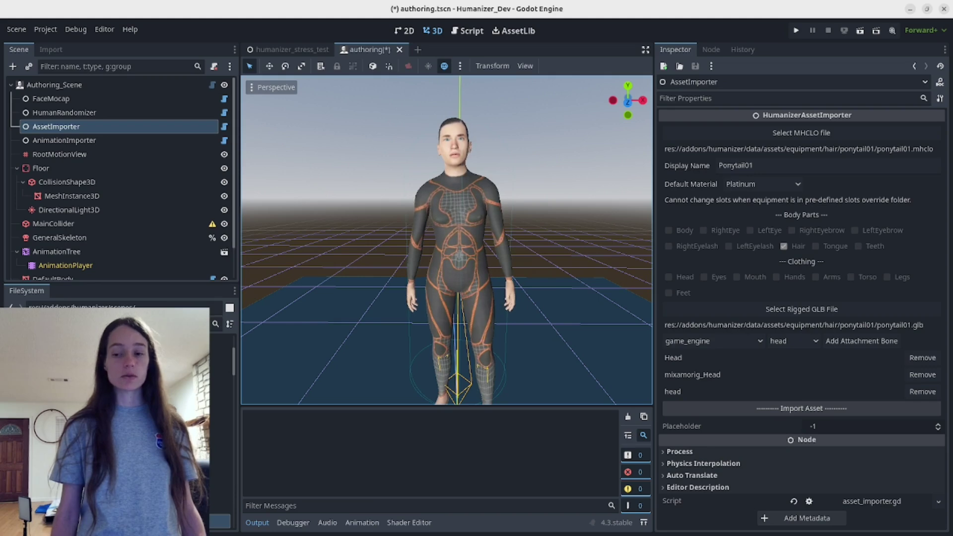
{"action": "left_click", "coordinate": [801, 408]}
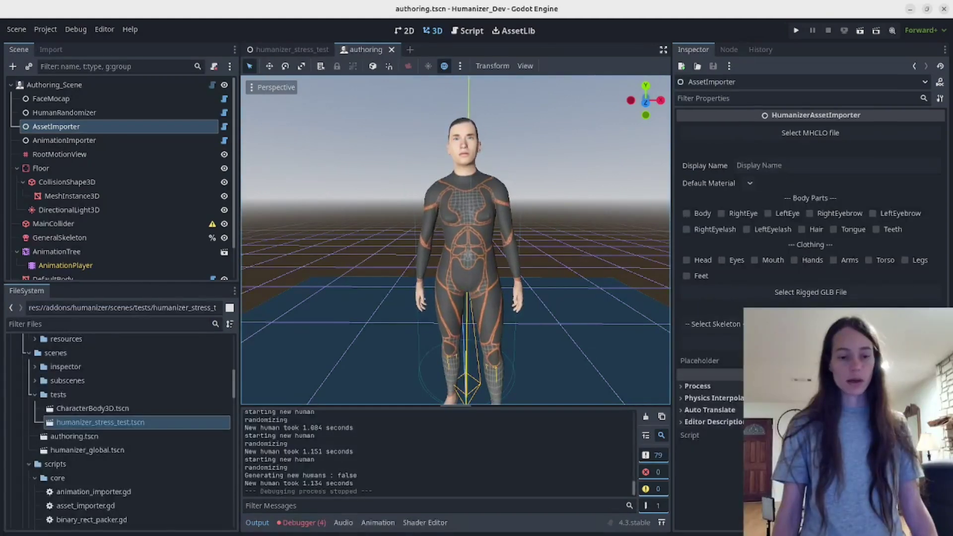
Point out authoring.tscn in the humanizer scenes folder and open humanizer_stress_test.tscn from its tests subfolder
{"action": "left_click", "coordinate": [74, 436]}
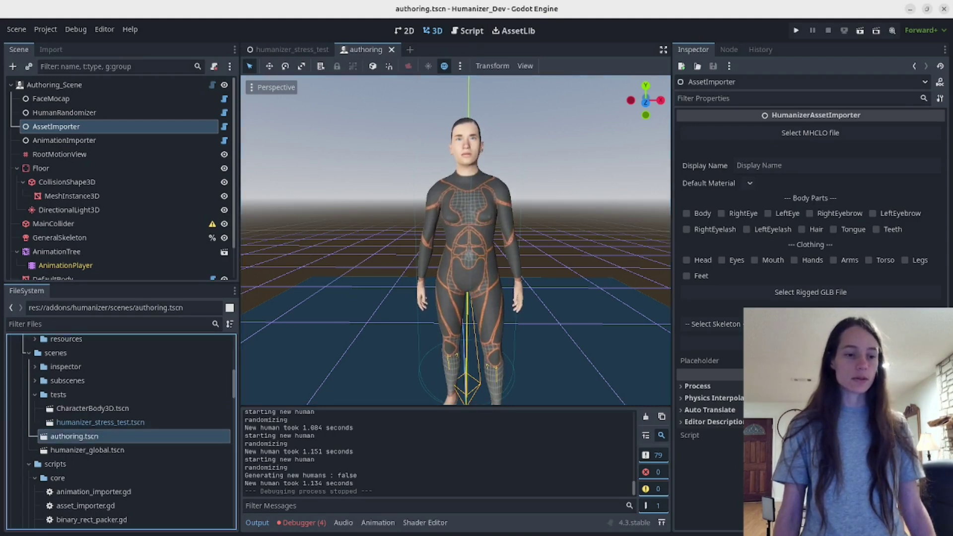
{"action": "left_click", "coordinate": [56, 353]}
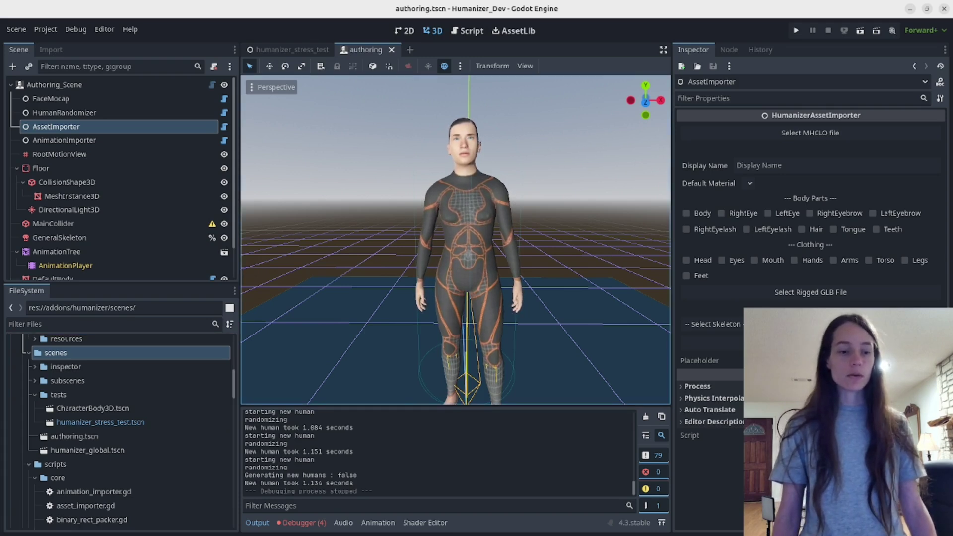
{"action": "double_click", "coordinate": [101, 422]}
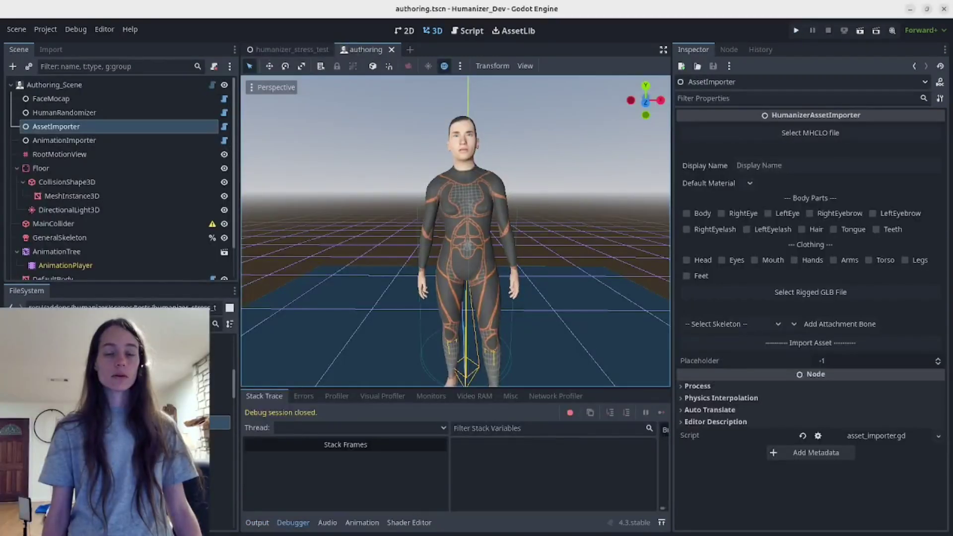
Switch to Firefox and look over the humanizer GitHub repository's file list and README
{"action": "key", "text": "super"}
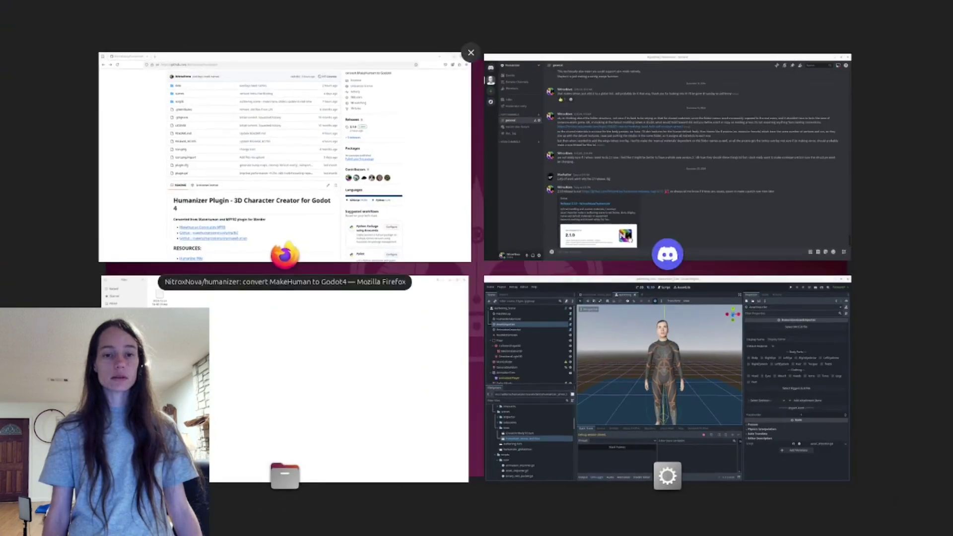
{"action": "left_click", "coordinate": [298, 199]}
{"action": "scroll", "coordinate": [476, 288], "scroll_direction": "up", "scroll_amount": 3}
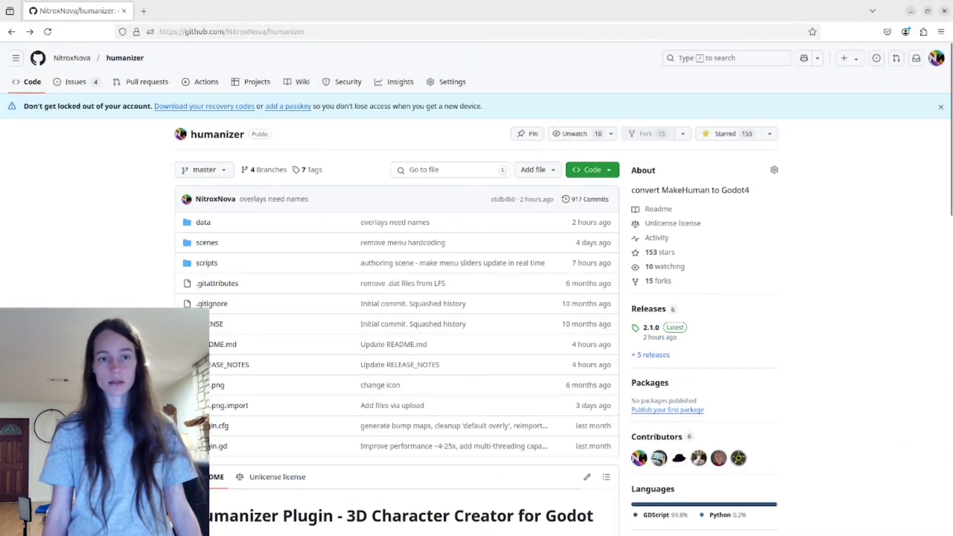
{"action": "scroll", "coordinate": [397, 303], "scroll_direction": "down", "scroll_amount": 5}
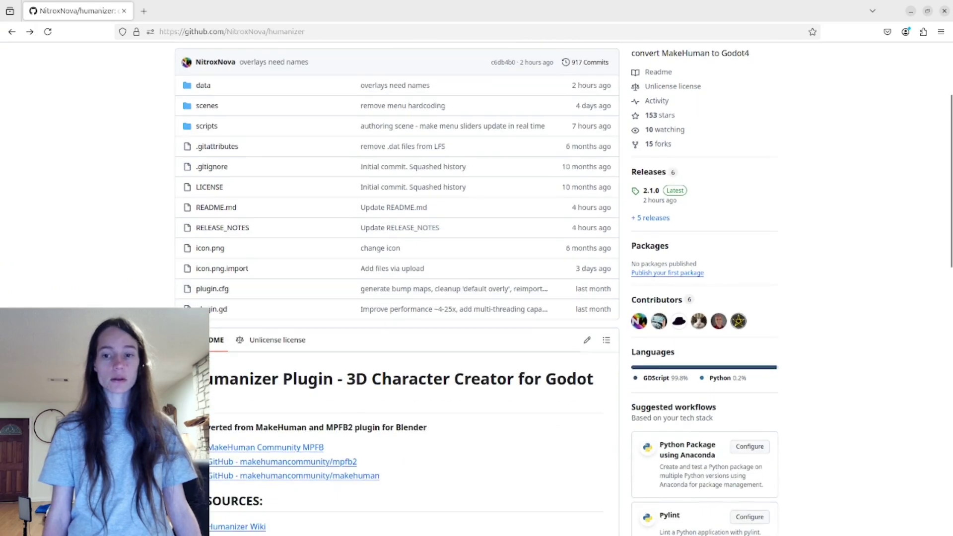
{"action": "scroll", "coordinate": [397, 303], "scroll_direction": "up", "scroll_amount": 2}
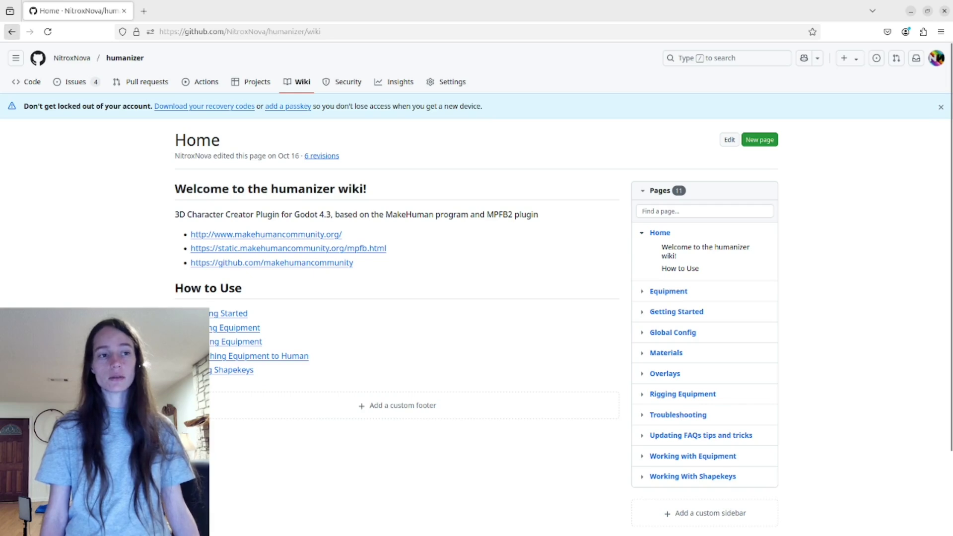
Return from the wiki to the humanizer repository's main page and view its releases section
{"action": "left_click", "coordinate": [11, 32]}
{"action": "scroll", "coordinate": [397, 297], "scroll_direction": "down", "scroll_amount": 5}
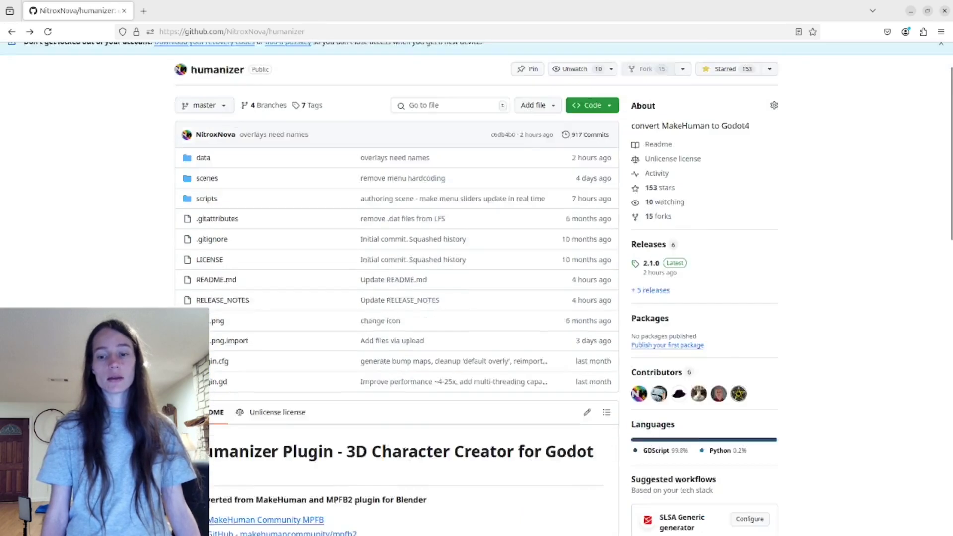
{"action": "mouse_move", "coordinate": [678, 253]}
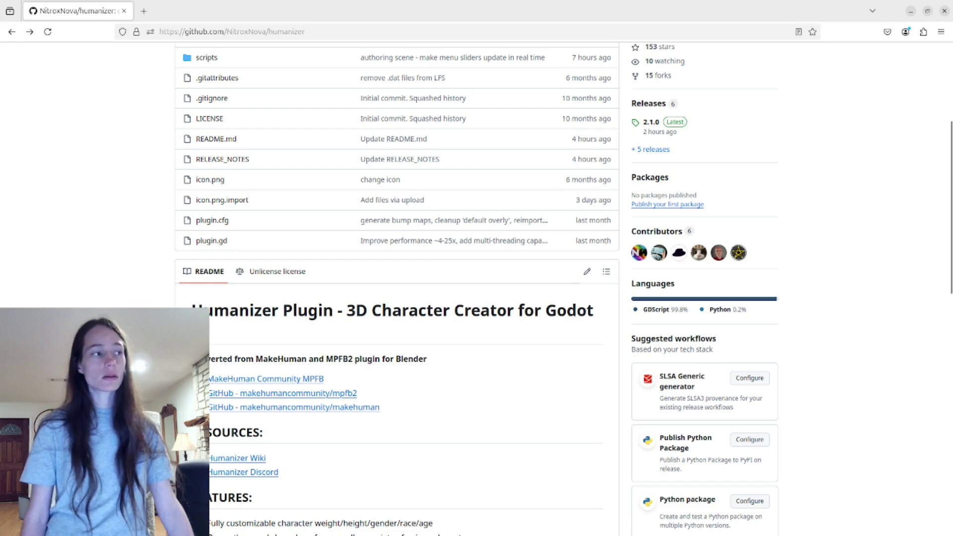
Switch to Discord and browse the message history of the Humanizer server's general channel
{"action": "key", "text": "super"}
{"action": "left_click", "coordinate": [595, 208]}
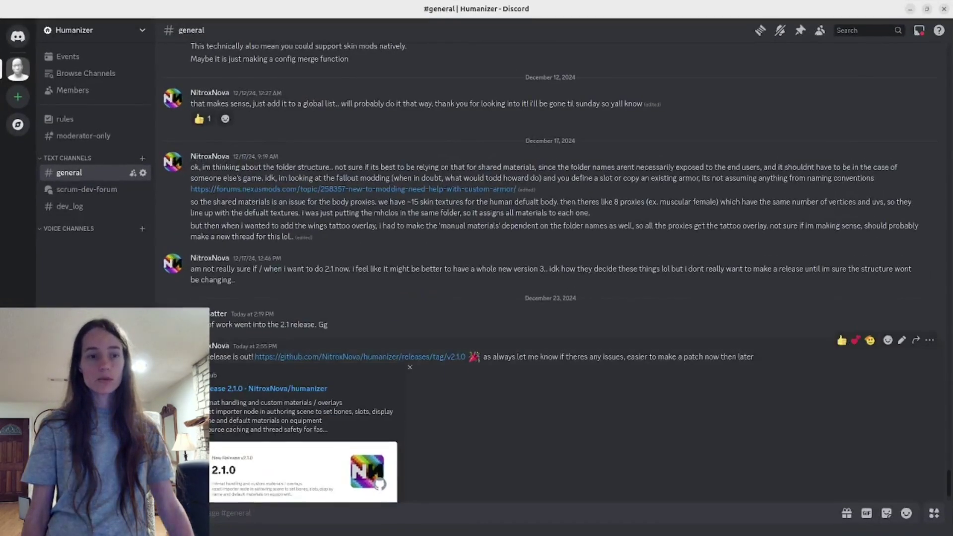
{"action": "scroll", "coordinate": [546, 298], "scroll_direction": "up", "scroll_amount": 15}
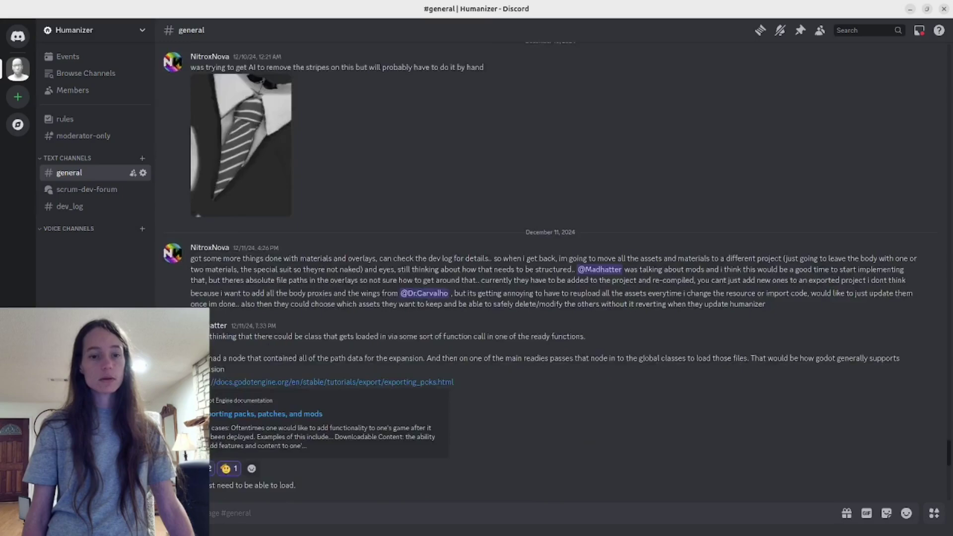
{"action": "scroll", "coordinate": [546, 268], "scroll_direction": "down", "scroll_amount": 15}
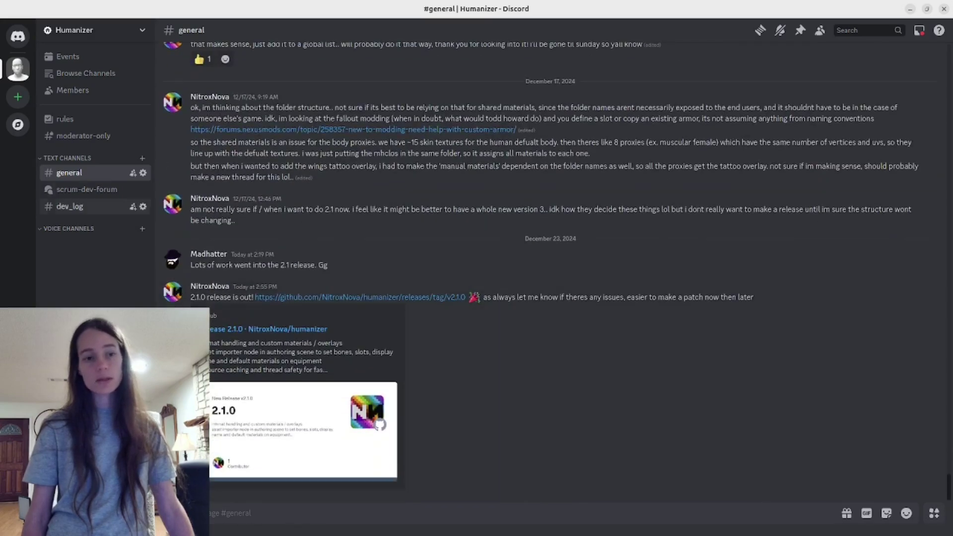
Look through the Humanizer server's dev_log channel and scrum-dev-forum posts, and return to the general channel's message history
{"action": "left_click", "coordinate": [69, 206]}
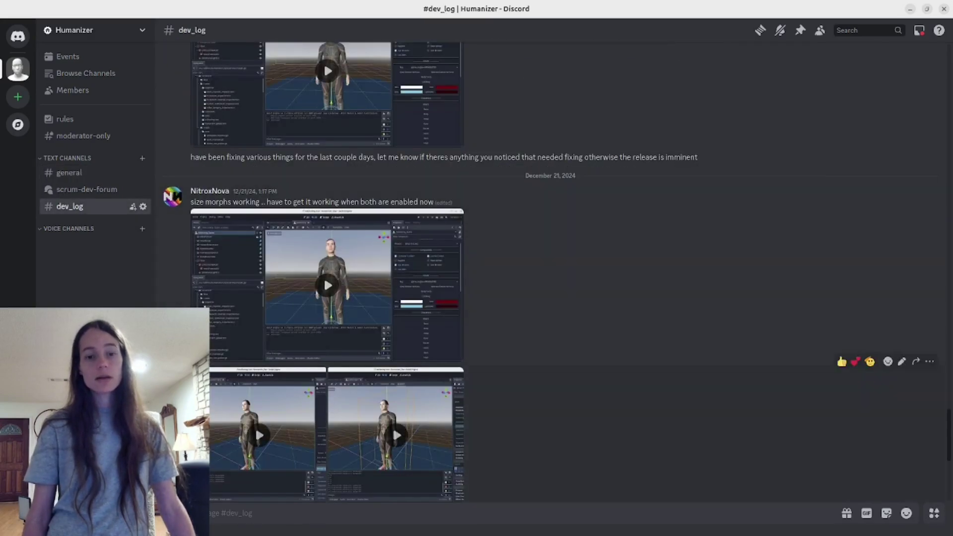
{"action": "scroll", "coordinate": [546, 396], "scroll_direction": "up", "scroll_amount": 5}
{"action": "scroll", "coordinate": [545, 397], "scroll_direction": "down", "scroll_amount": 8}
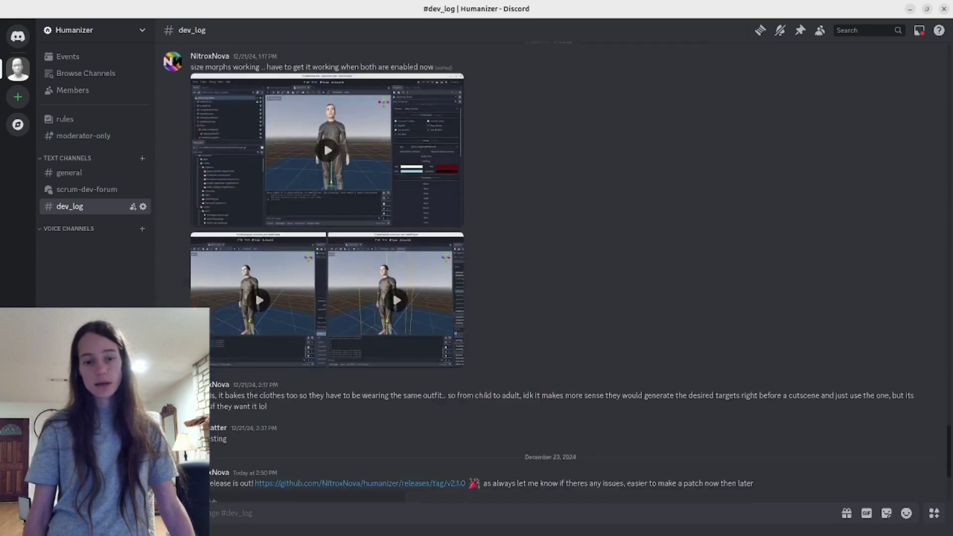
{"action": "scroll", "coordinate": [546, 268], "scroll_direction": "down", "scroll_amount": 4}
{"action": "left_click", "coordinate": [87, 189]}
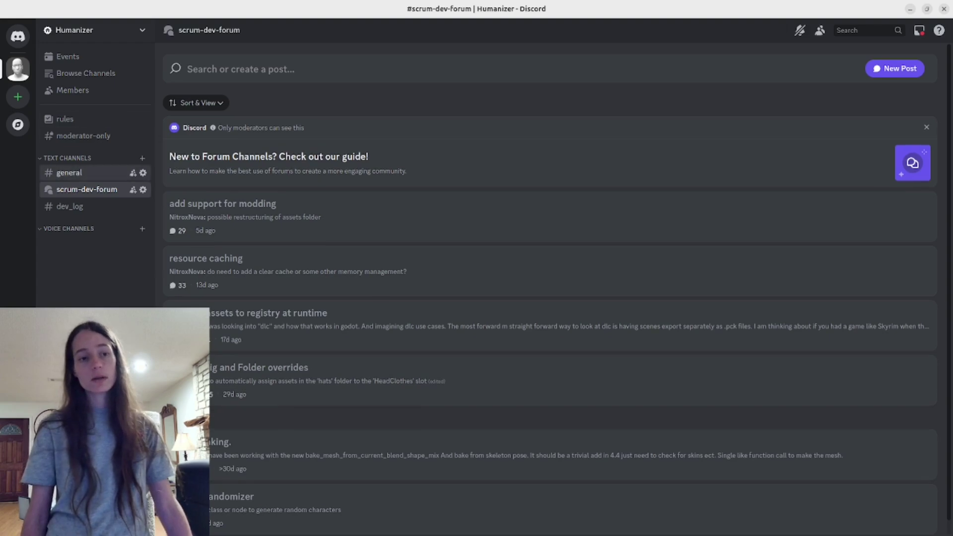
{"action": "left_click", "coordinate": [79, 173]}
{"action": "scroll", "coordinate": [496, 322], "scroll_direction": "up", "scroll_amount": 4}
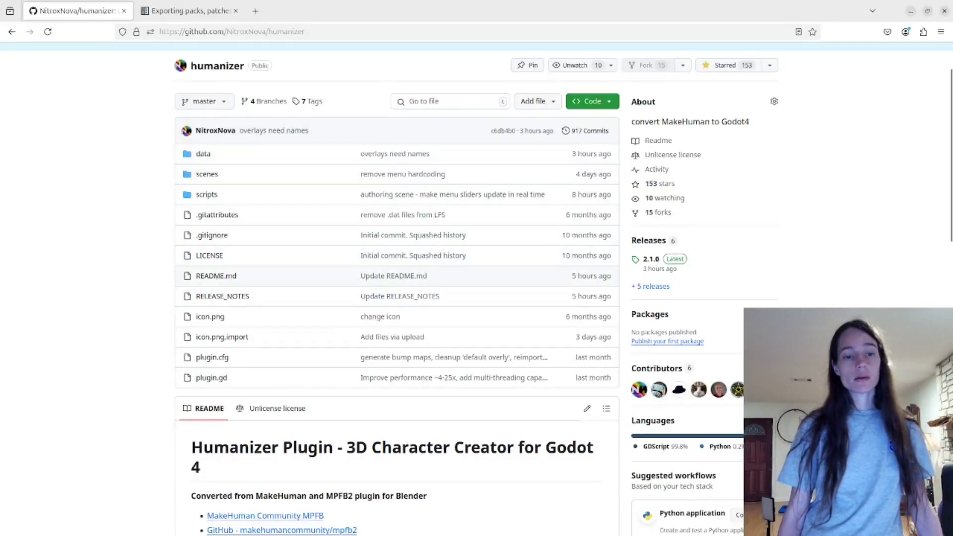
Read the Godot documentation page on exporting packs, patches, and mods down to Generating PCK files, and return to the humanizer repository
{"action": "key", "text": "ctrl+Tab"}
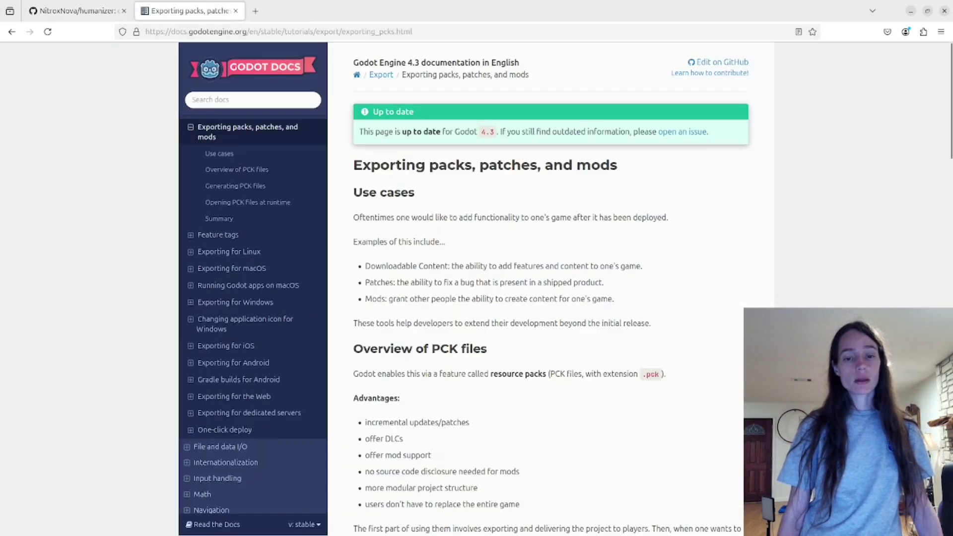
{"action": "scroll", "coordinate": [471, 213], "scroll_direction": "down", "scroll_amount": 3}
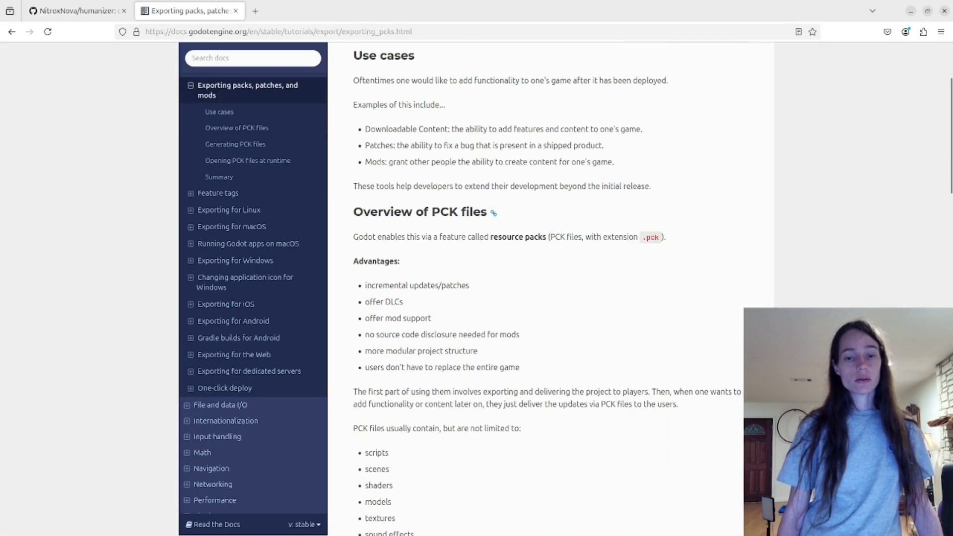
{"action": "scroll", "coordinate": [546, 288], "scroll_direction": "down", "scroll_amount": 4}
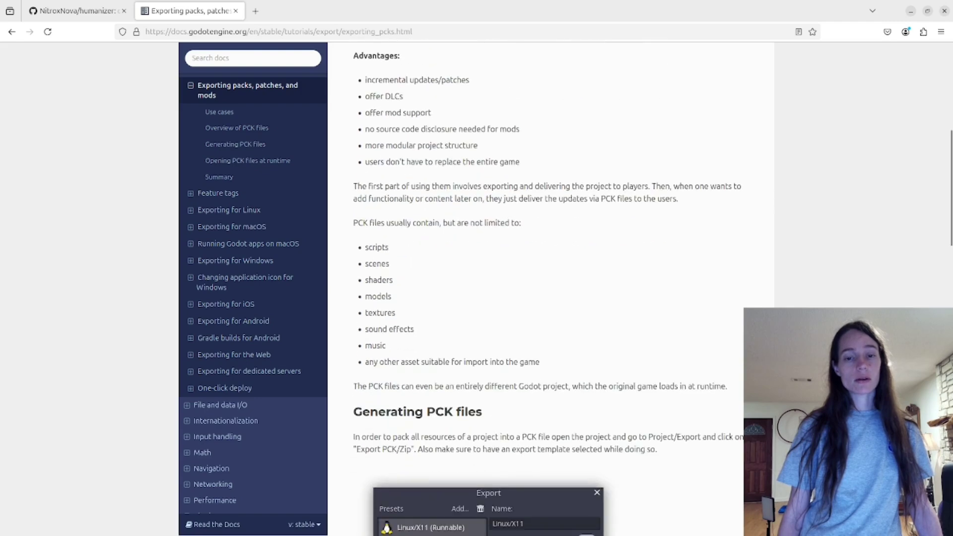
{"action": "scroll", "coordinate": [545, 288], "scroll_direction": "down", "scroll_amount": 5}
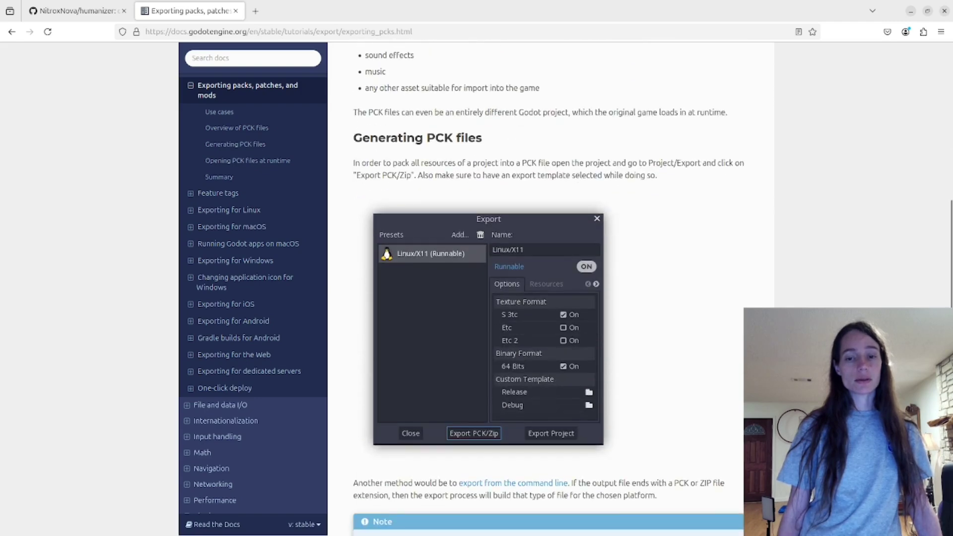
{"action": "scroll", "coordinate": [546, 288], "scroll_direction": "down", "scroll_amount": 2}
{"action": "scroll", "coordinate": [546, 288], "scroll_direction": "up", "scroll_amount": 1}
{"action": "left_click", "coordinate": [77, 11]}
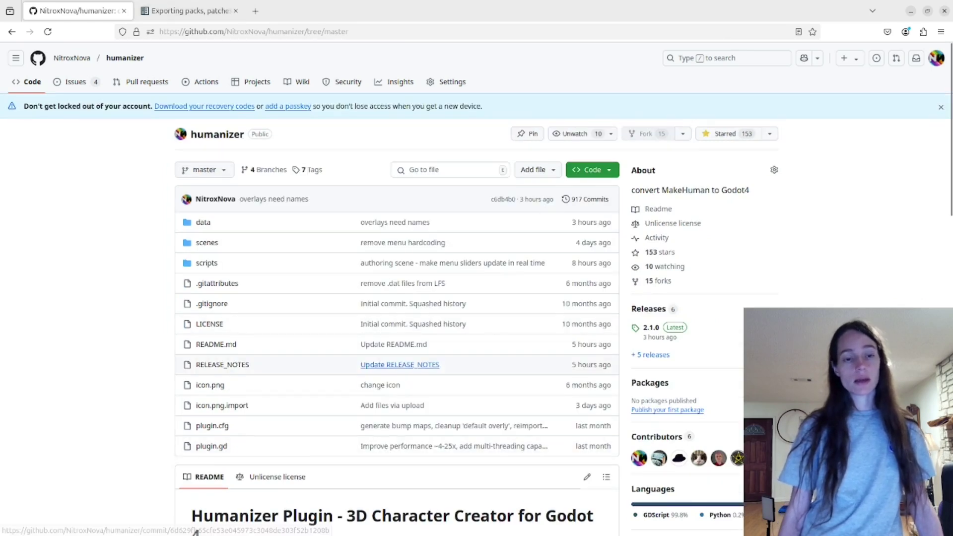
Revisit the Godot documentation on exporting packs, patches, and mods, going back up to its Use cases section
{"action": "left_click", "coordinate": [188, 10]}
{"action": "scroll", "coordinate": [546, 248], "scroll_direction": "up", "scroll_amount": 5}
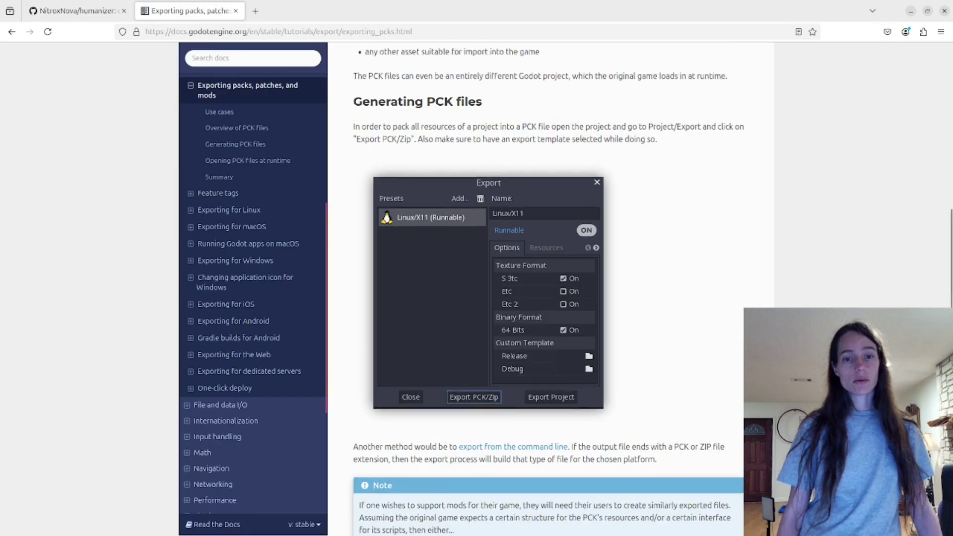
{"action": "scroll", "coordinate": [546, 288], "scroll_direction": "up", "scroll_amount": 8}
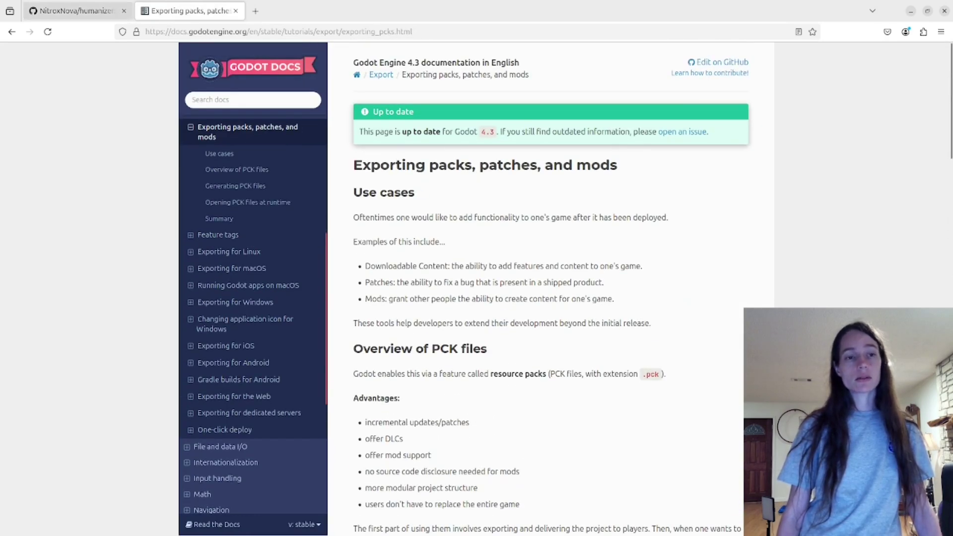
Go back to the humanizer GitHub repository and look over its file list and the beginning of the README
{"action": "left_click", "coordinate": [77, 10]}
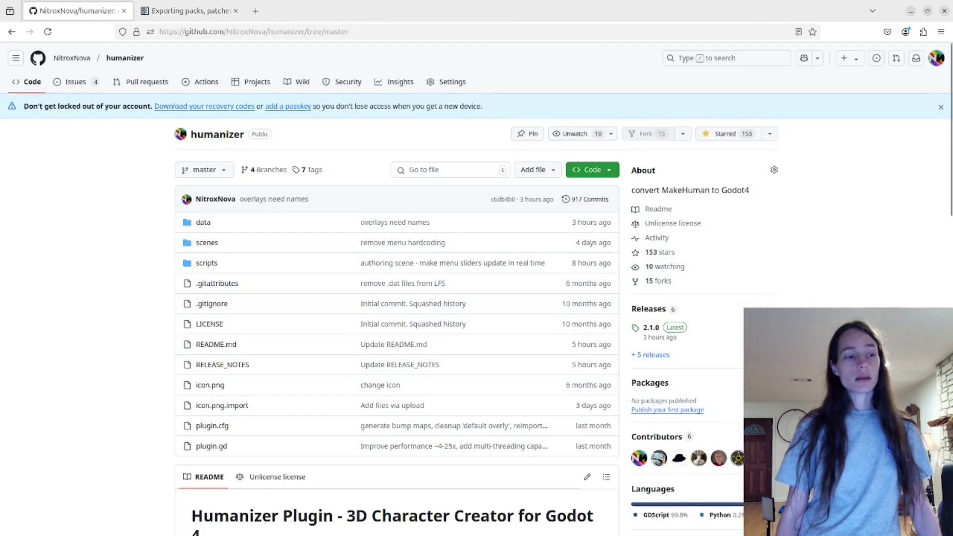
{"action": "mouse_move", "coordinate": [188, 11]}
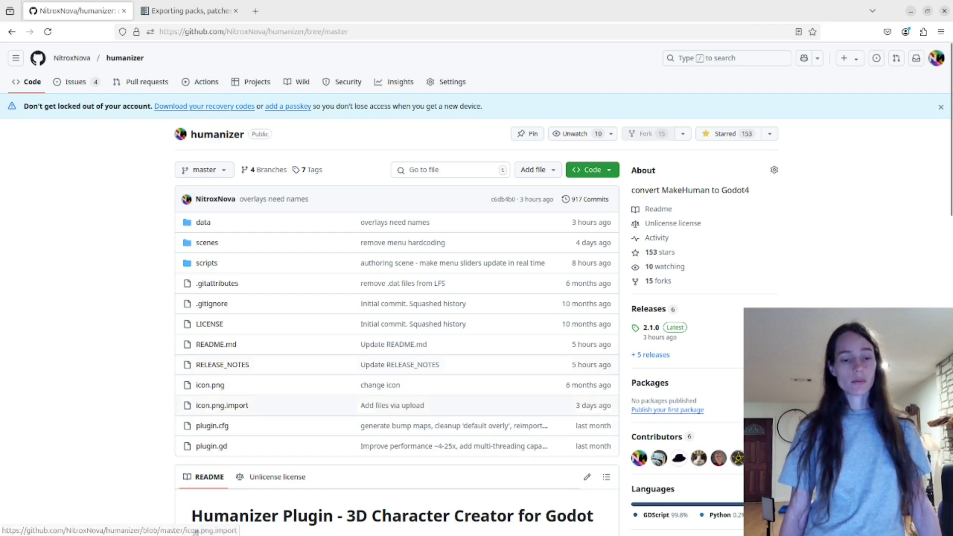
{"action": "scroll", "coordinate": [222, 367], "scroll_direction": "down", "scroll_amount": 3}
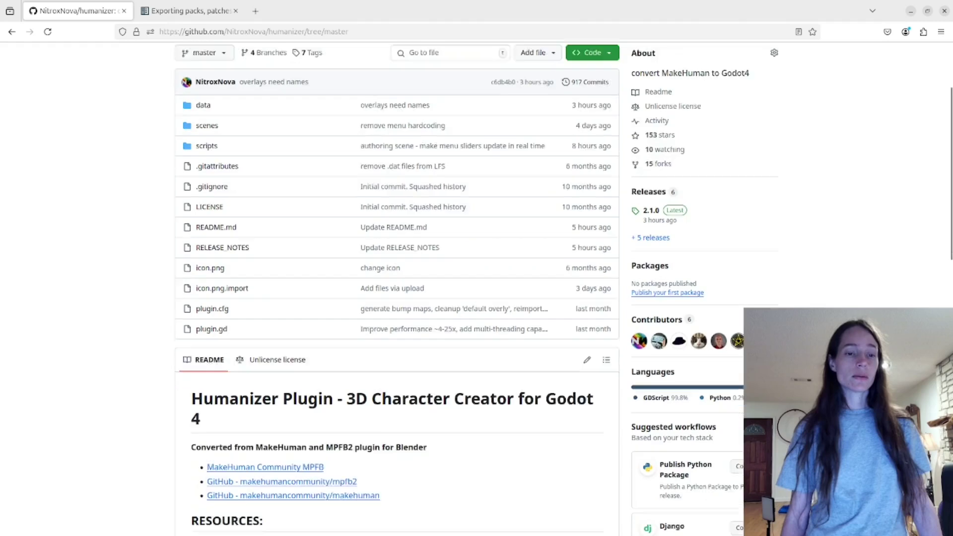
{"action": "scroll", "coordinate": [222, 368], "scroll_direction": "up", "scroll_amount": 3}
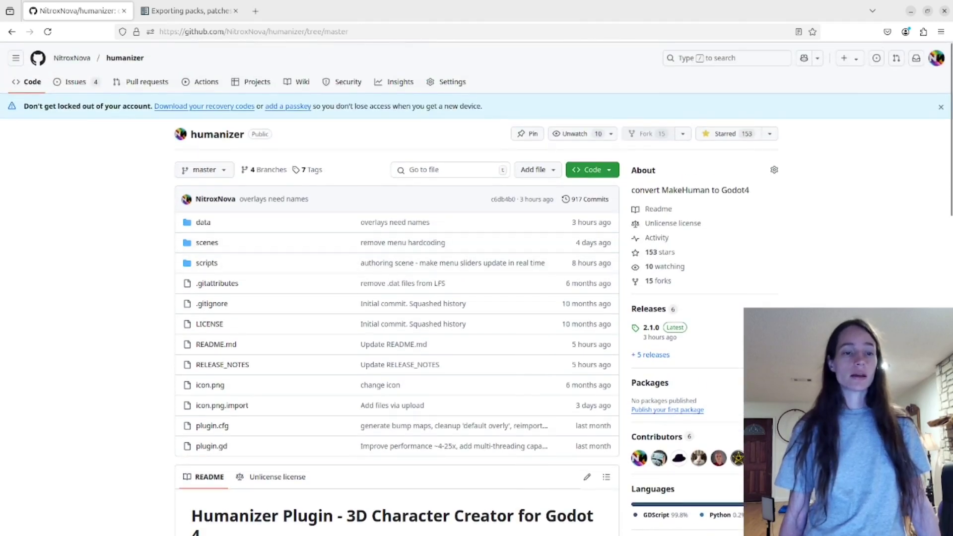